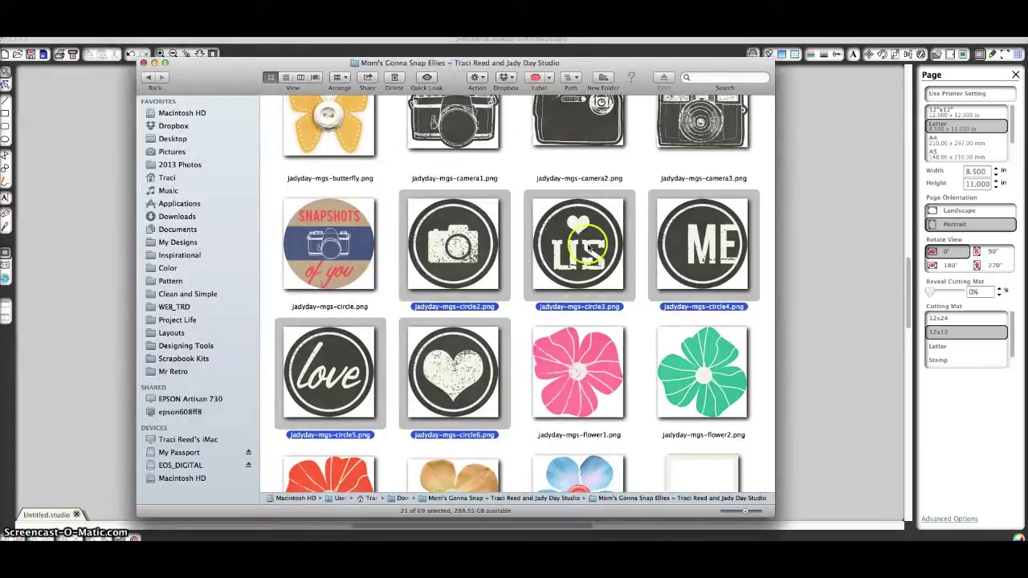
Look through the Mom's Gonna Snap element images in the folder, including the selected circles, cameras, cards and snippets.
scroll(589, 247, down, 5)
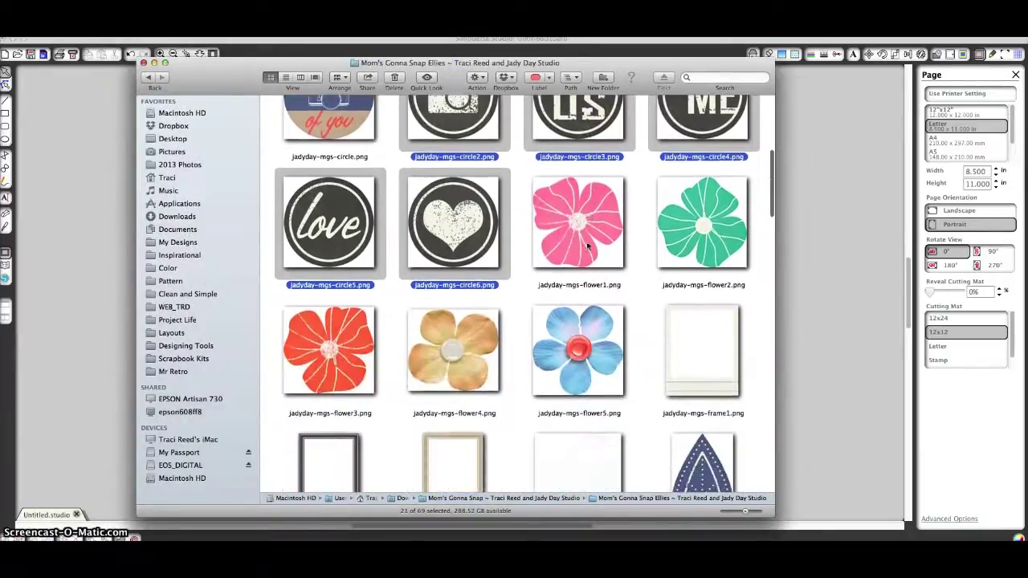
scroll(588, 247, down, 8)
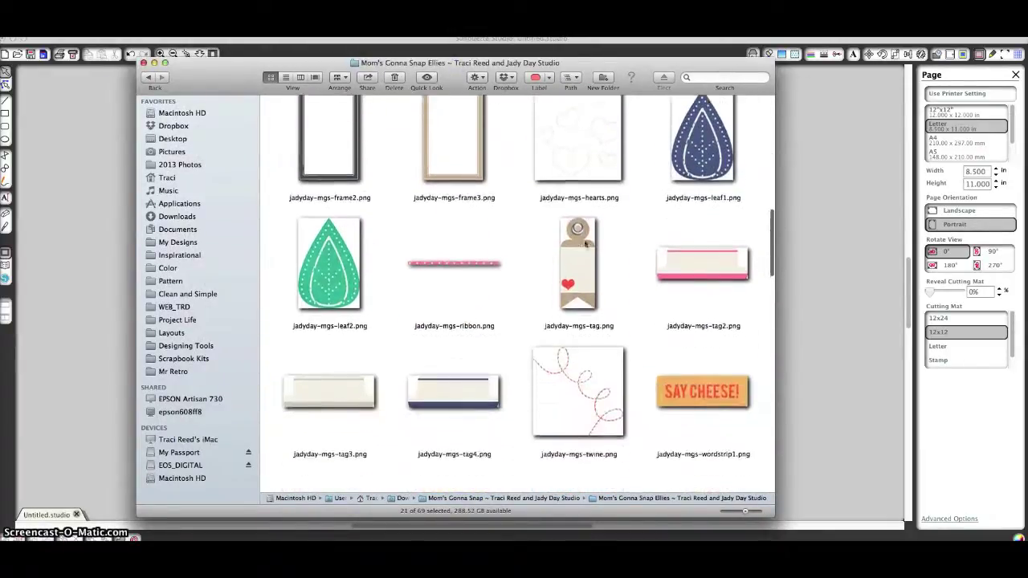
scroll(586, 241, down, 15)
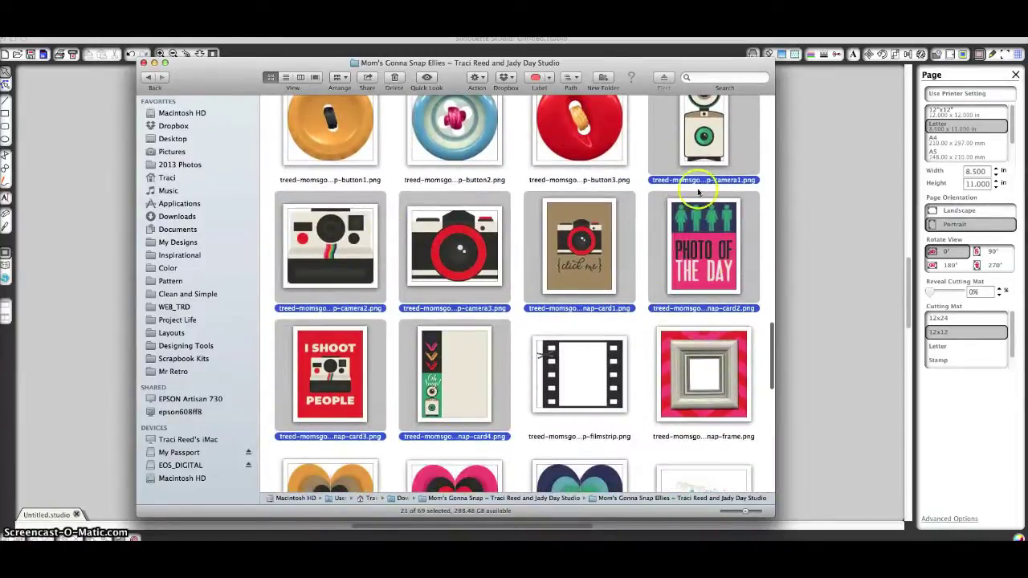
scroll(687, 160, down, 5)
scroll(688, 161, down, 9)
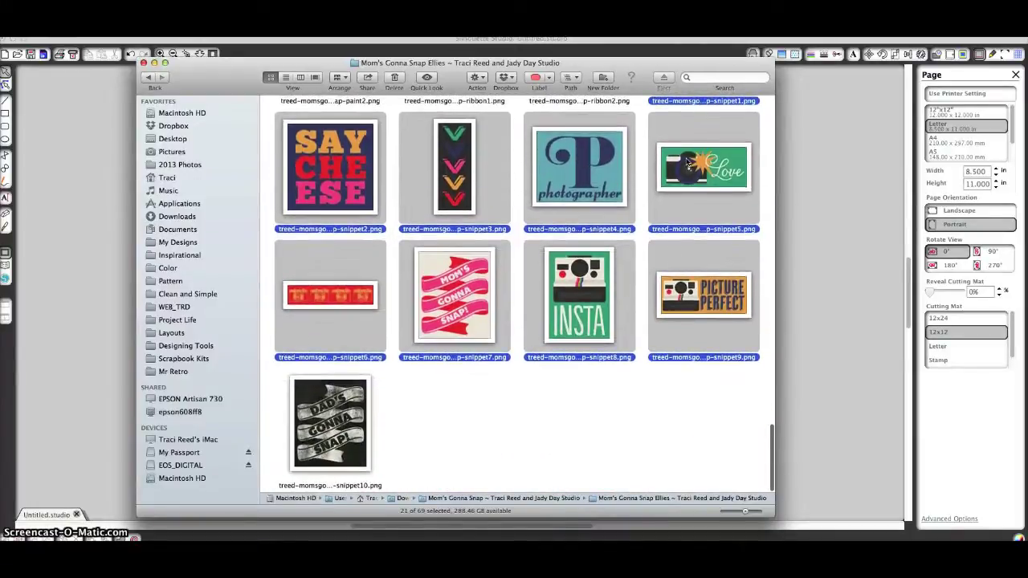
scroll(688, 160, up, 10)
scroll(687, 161, up, 15)
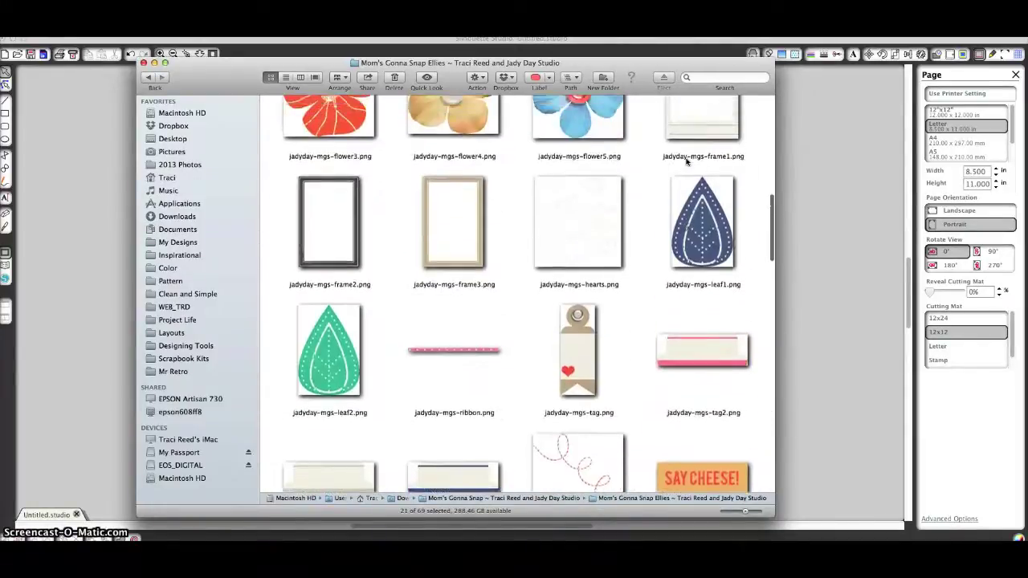
Clear the file window from view and place the camera, us, ME, love and heart circle images in a row across the page's upper area.
drag(638, 76, 0, 85)
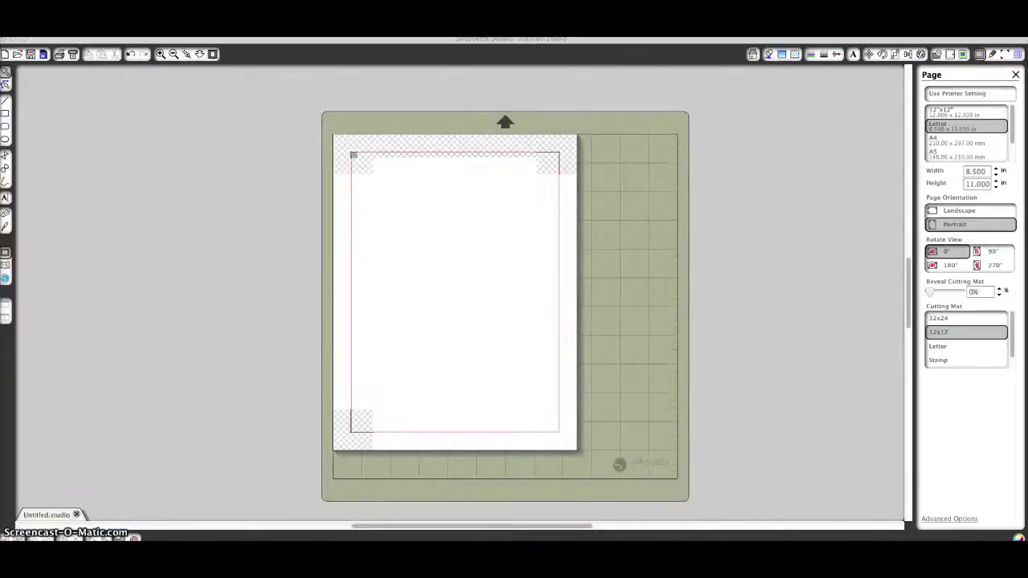
drag(0, 297, 376, 315)
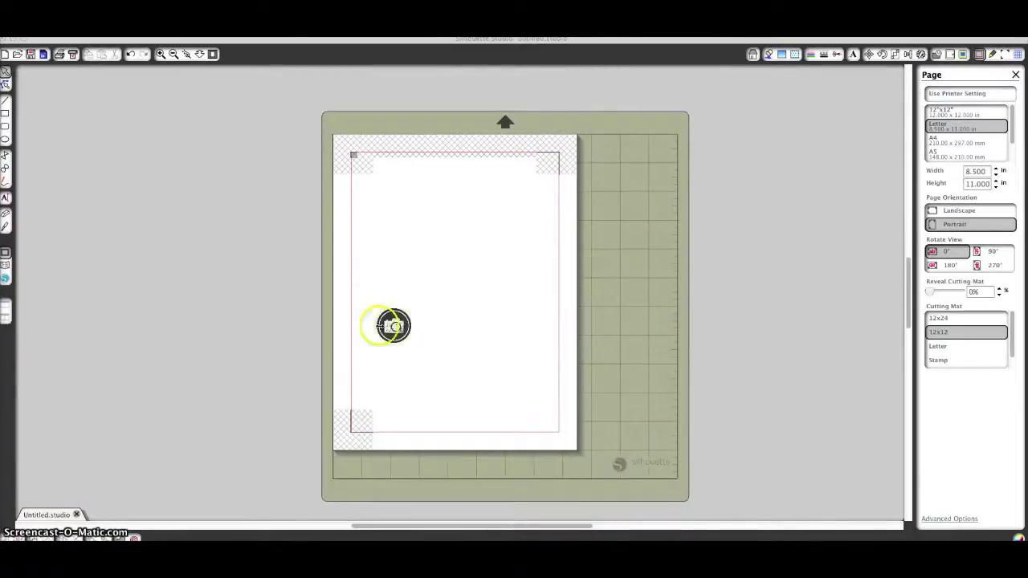
drag(394, 325, 374, 195)
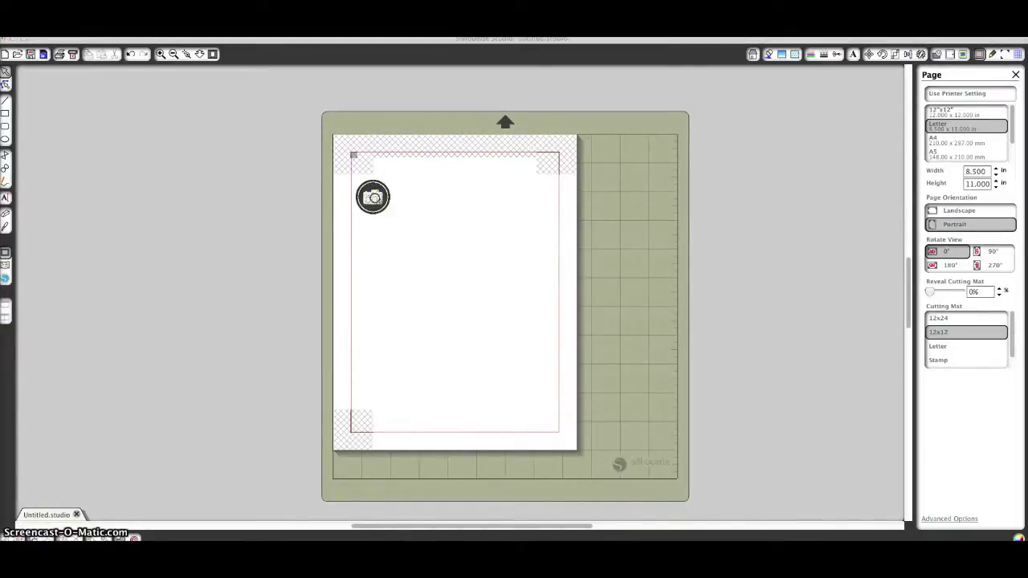
drag(466, 170, 416, 195)
click(417, 198)
drag(321, 286, 449, 194)
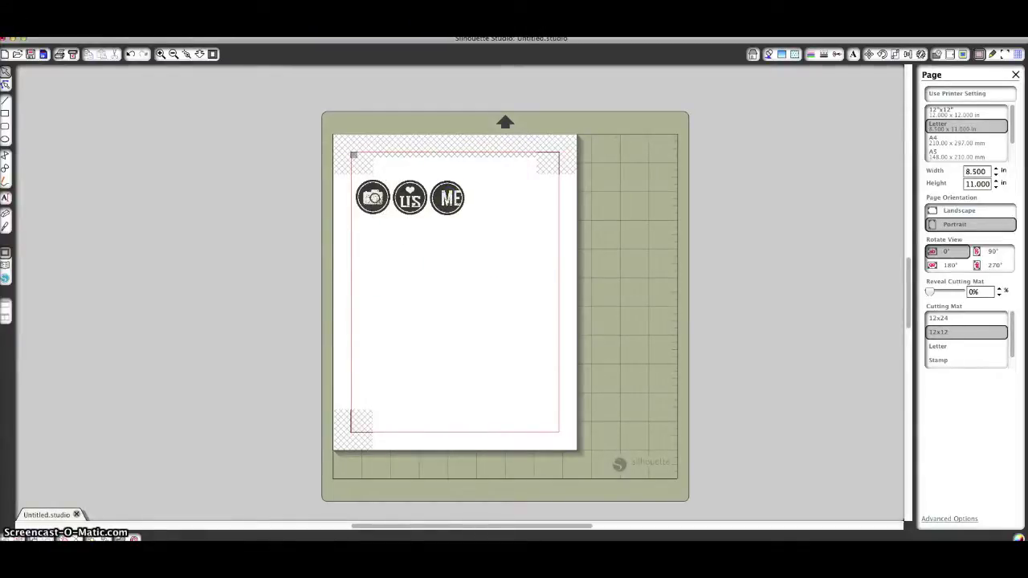
drag(327, 225, 482, 196)
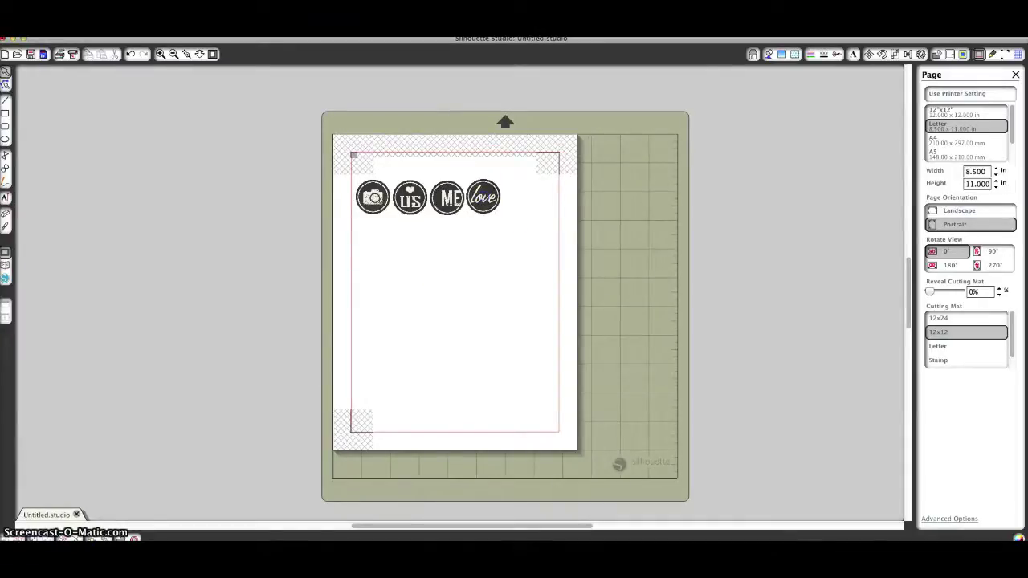
drag(5, 447, 522, 201)
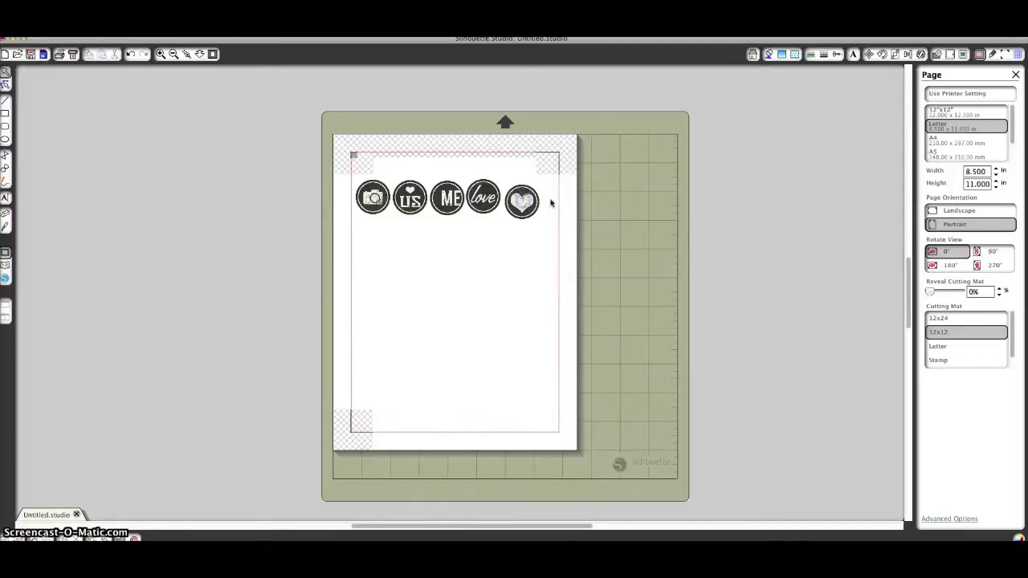
Select all five circles, align them vertically to the middle and space them evenly horizontally.
drag(341, 192, 545, 202)
click(908, 54)
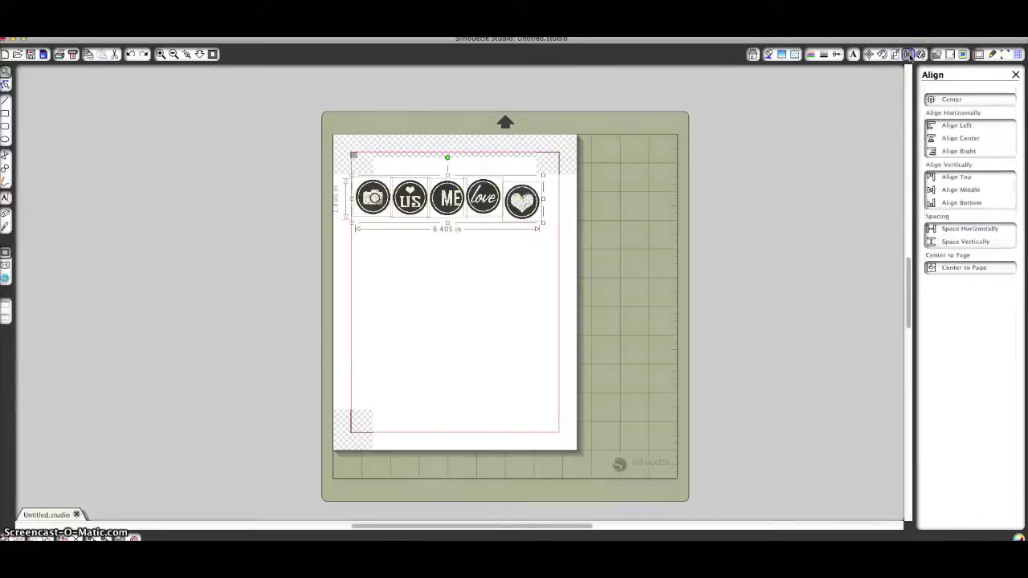
click(957, 190)
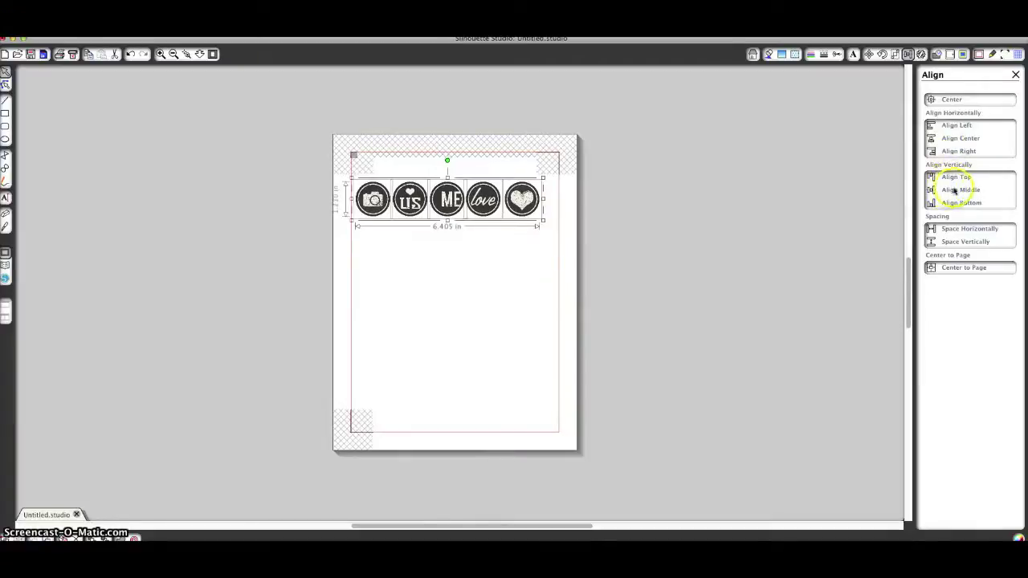
click(969, 229)
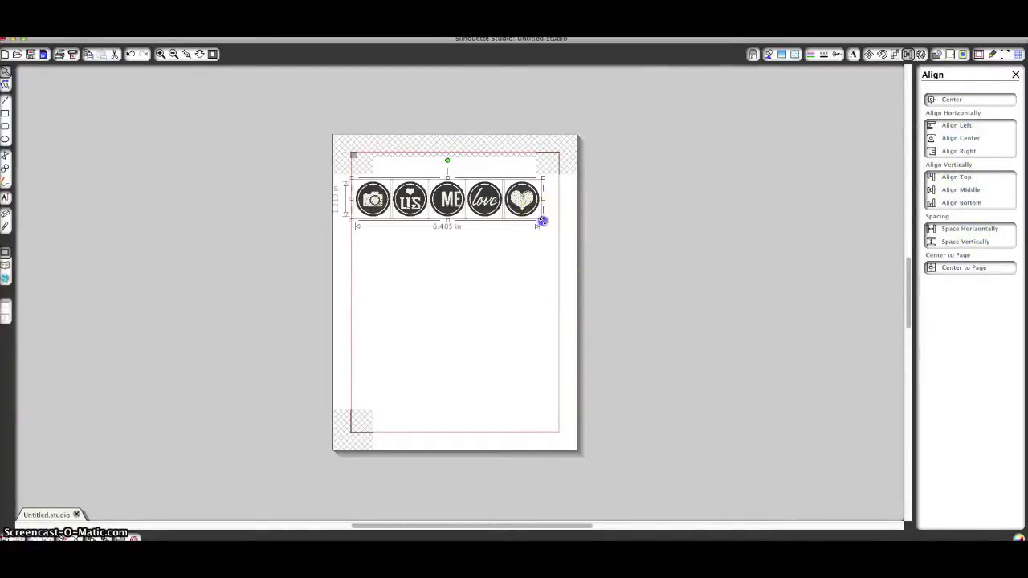
Scale the row of circles down to about 5.2 in wide and position it at the top of the print area between the registration marks.
drag(542, 221, 526, 175)
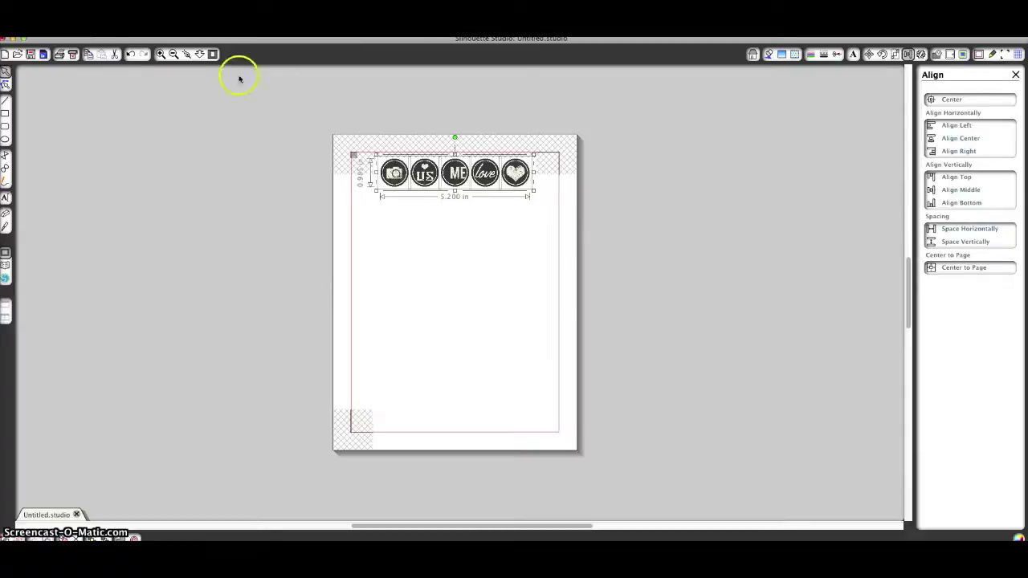
click(161, 54)
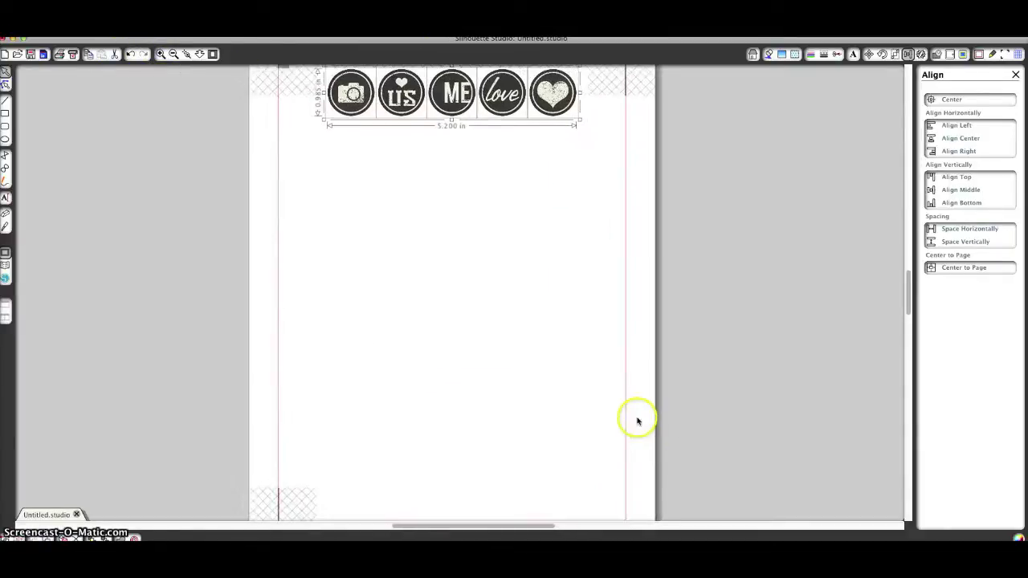
scroll(637, 420, up, 3)
click(709, 254)
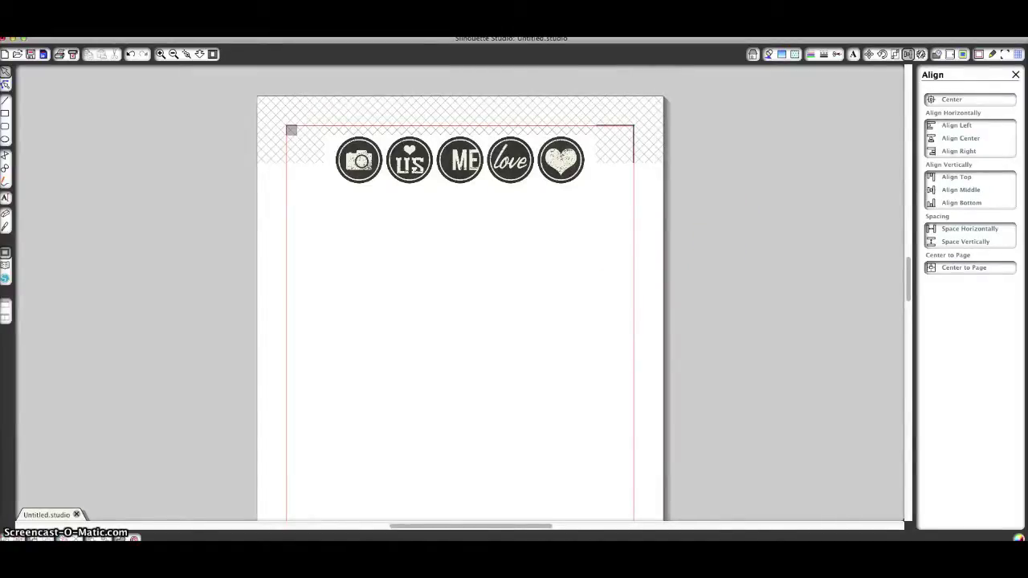
Add the brown "click me" camera card, scale it to about 2.97 in wide and position it below the circles at the left cut border.
drag(1, 289, 356, 308)
click(388, 231)
click(411, 225)
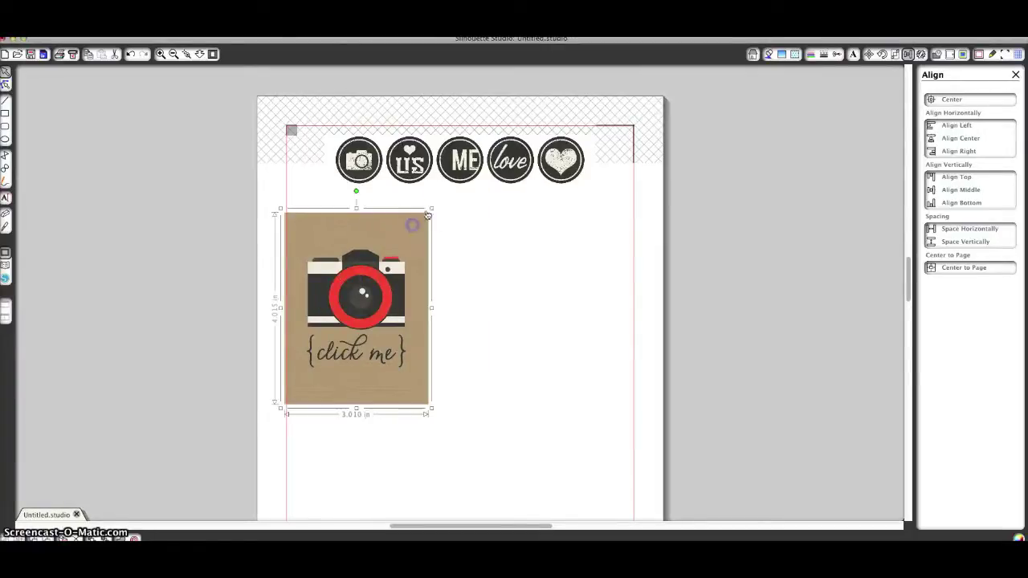
drag(429, 209, 428, 210)
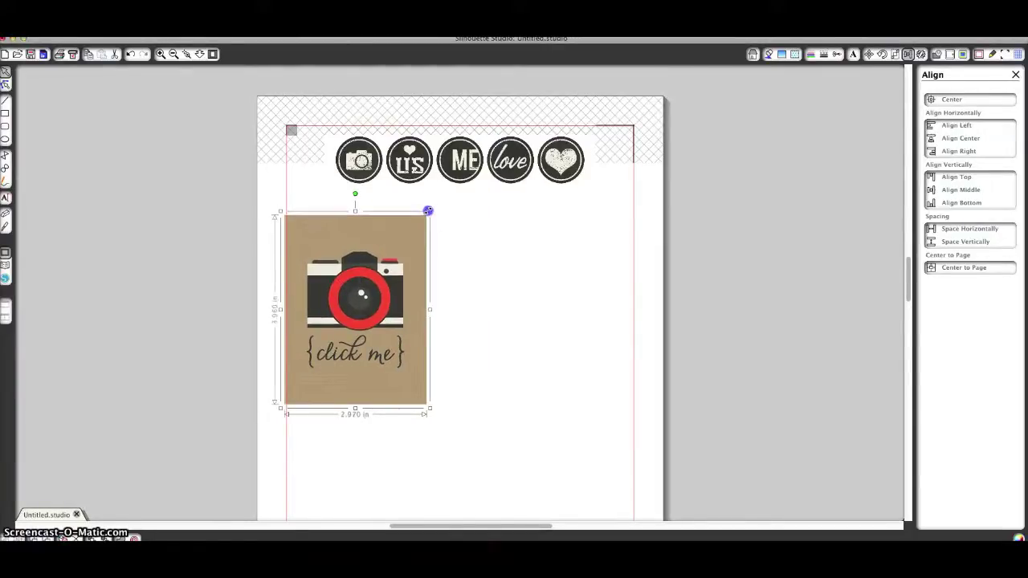
drag(386, 251, 390, 222)
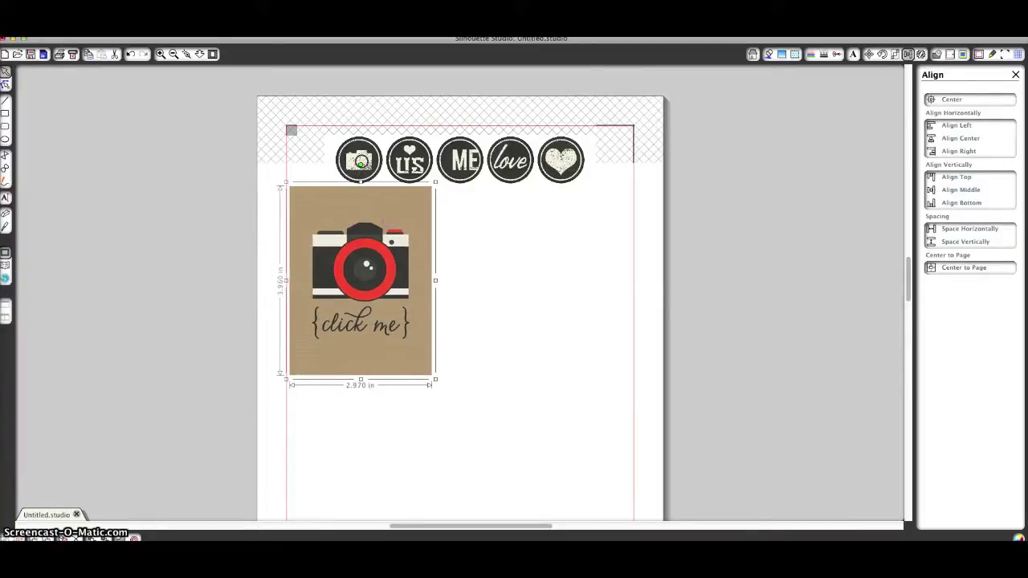
Place the red "I SHOOT PEOPLE" card to the right of the brown card and scale it to about 2.995 in wide.
drag(91, 336, 489, 289)
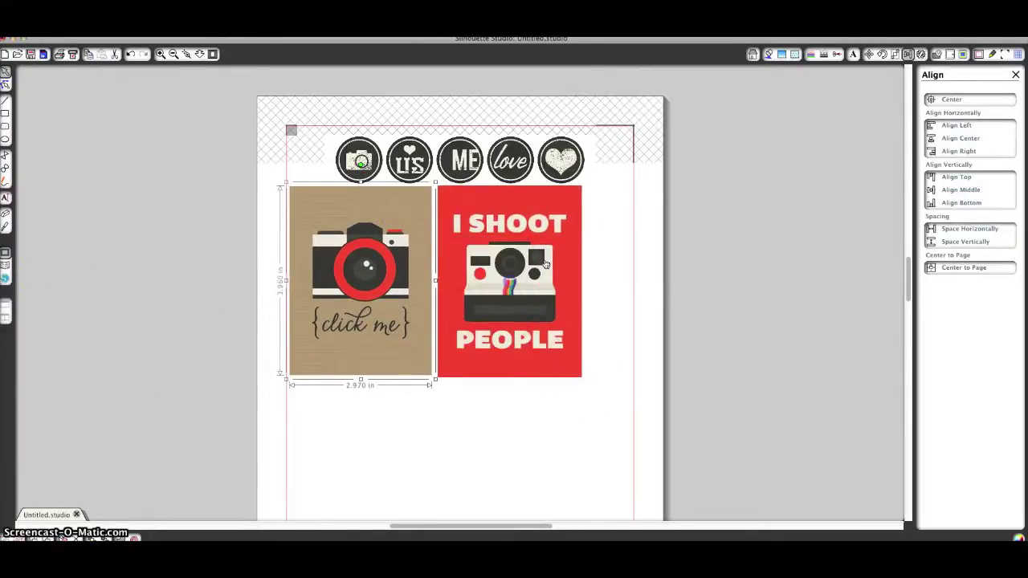
click(570, 363)
click(583, 387)
drag(583, 381, 584, 379)
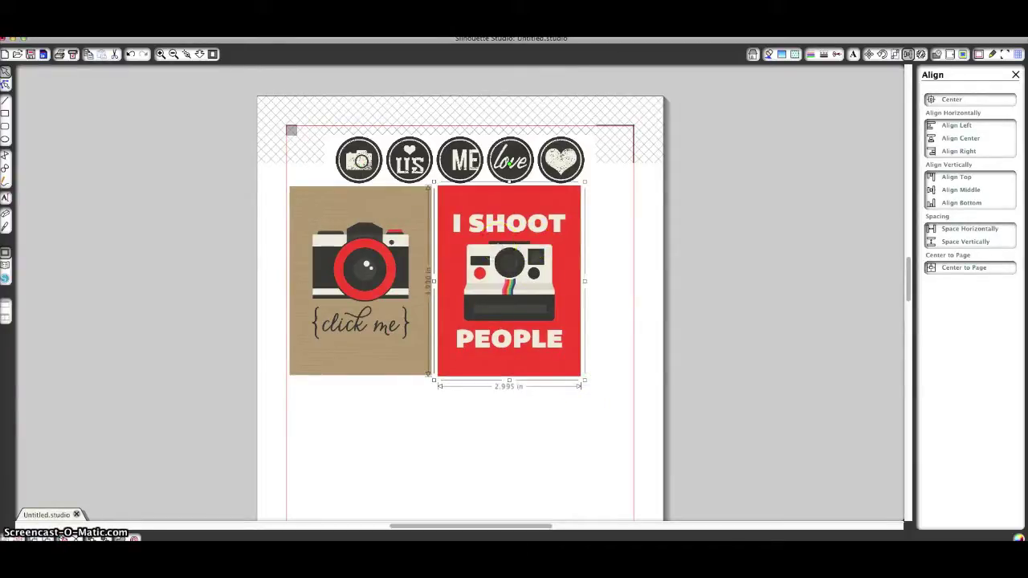
Add the "Oh Snap!" journaling card to the lower part of the page and scale it to about 3 by 4.005 in.
drag(109, 367, 367, 434)
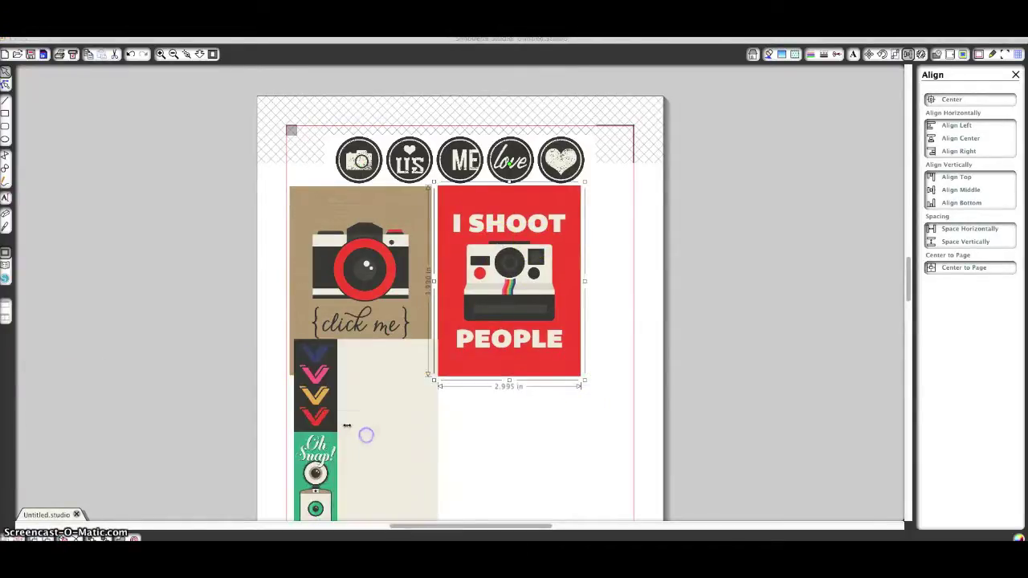
scroll(385, 369, down, 1)
click(412, 377)
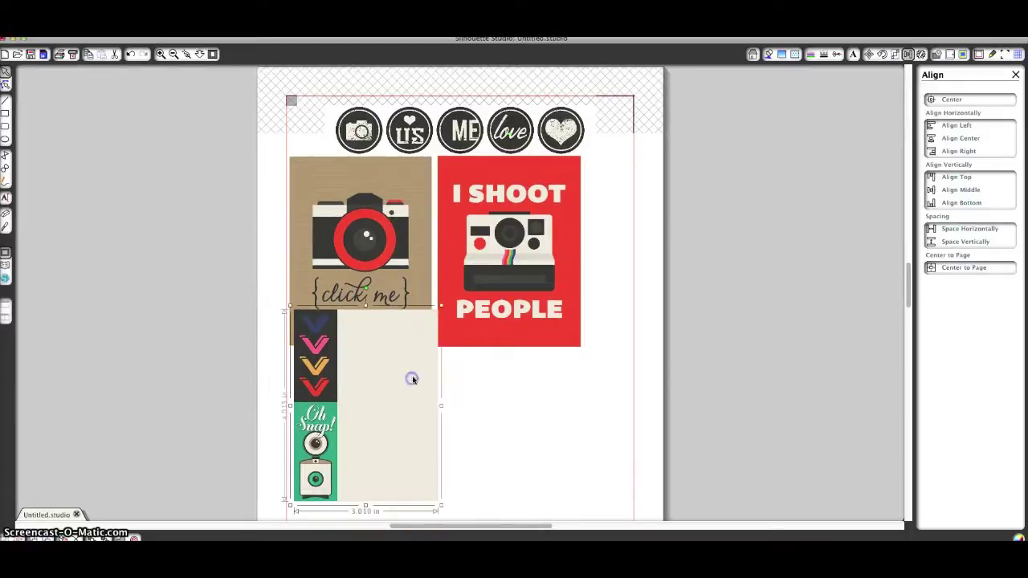
drag(442, 306, 473, 299)
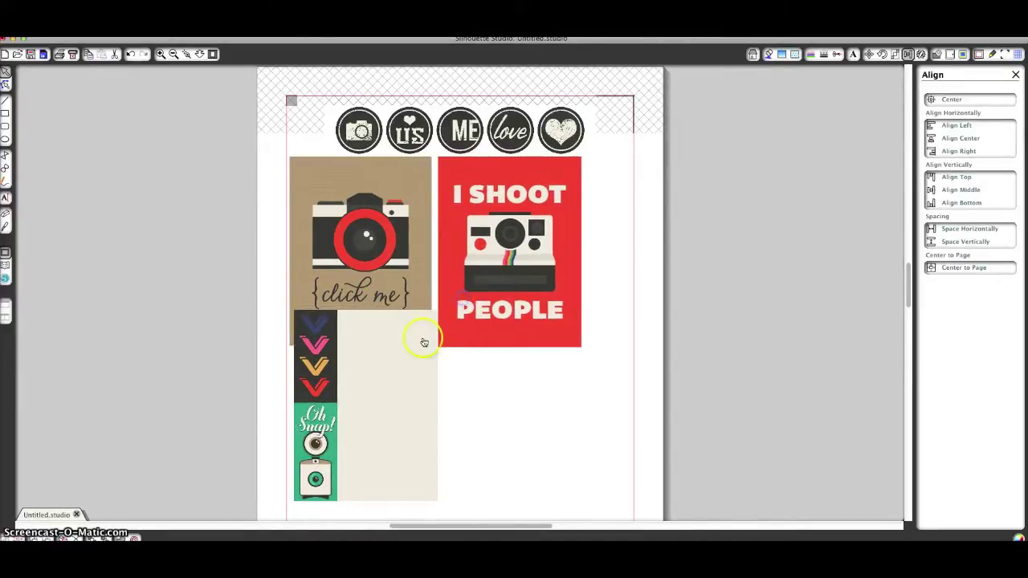
Rotate the "Oh Snap!" card 90° counterclockwise and position it directly below the "click me" card.
click(423, 341)
drag(365, 289, 276, 401)
drag(339, 391, 360, 406)
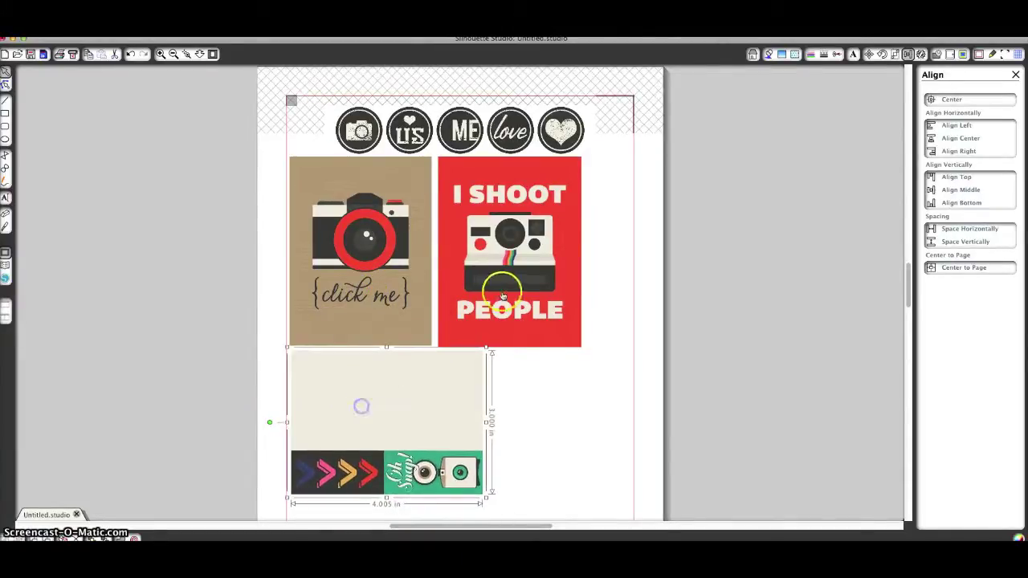
Resize the "I SHOOT PEOPLE" and "click me" cards to 3 in wide, and move the red card closer to the brown one.
click(529, 278)
drag(584, 349, 585, 351)
click(347, 235)
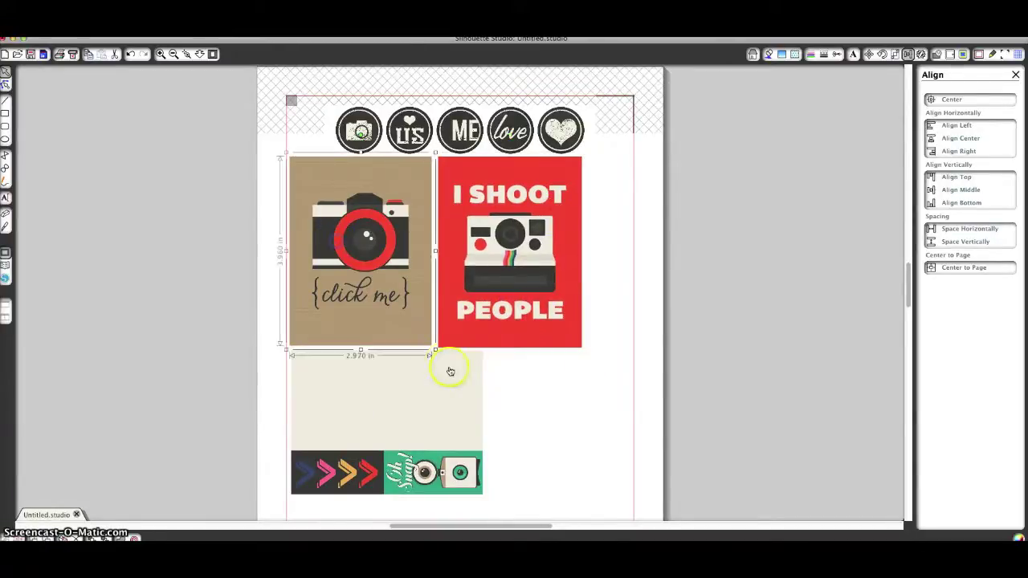
drag(435, 351, 435, 351)
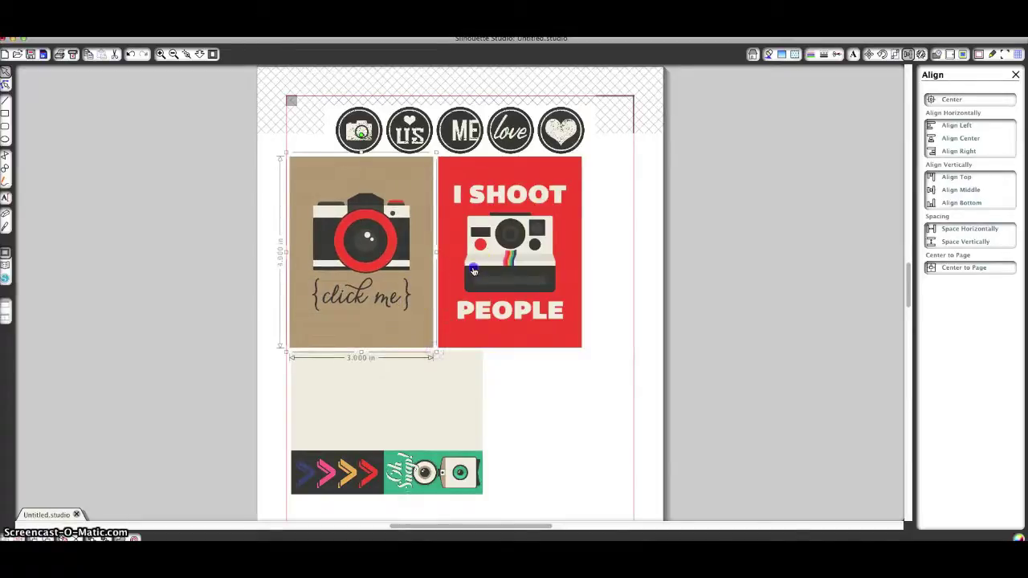
drag(474, 271, 472, 272)
key(Up)
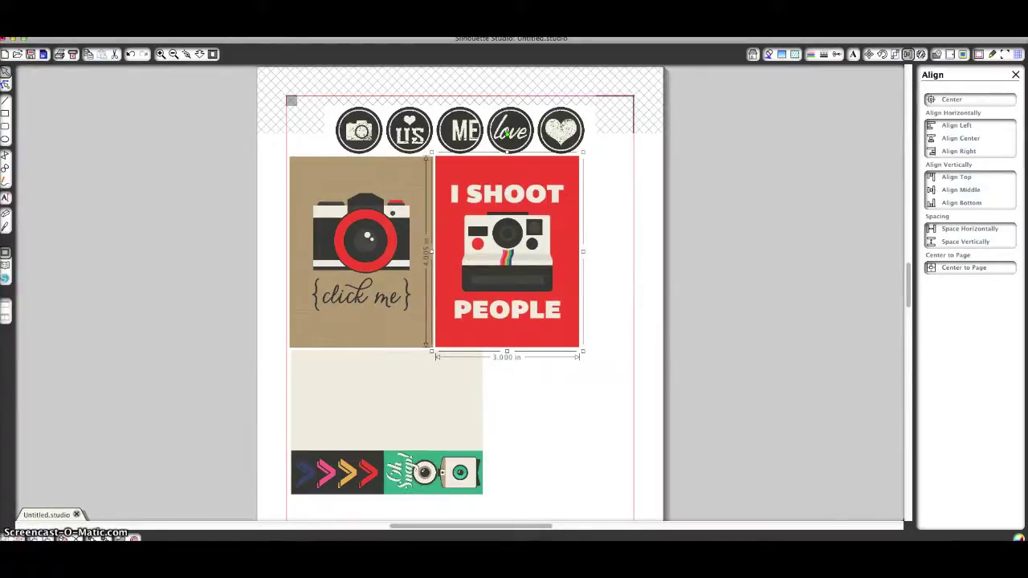
Add the "PHOTO OF THE DAY" card to the lower part of the page and scale it to about 2.98 by 4 in.
drag(3, 351, 451, 423)
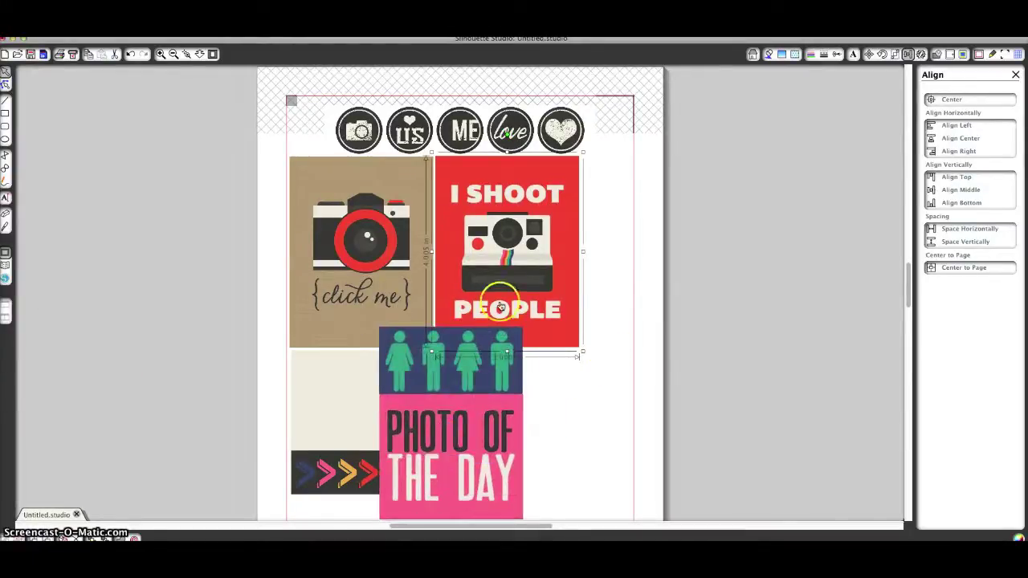
scroll(530, 386, down, 1)
click(479, 403)
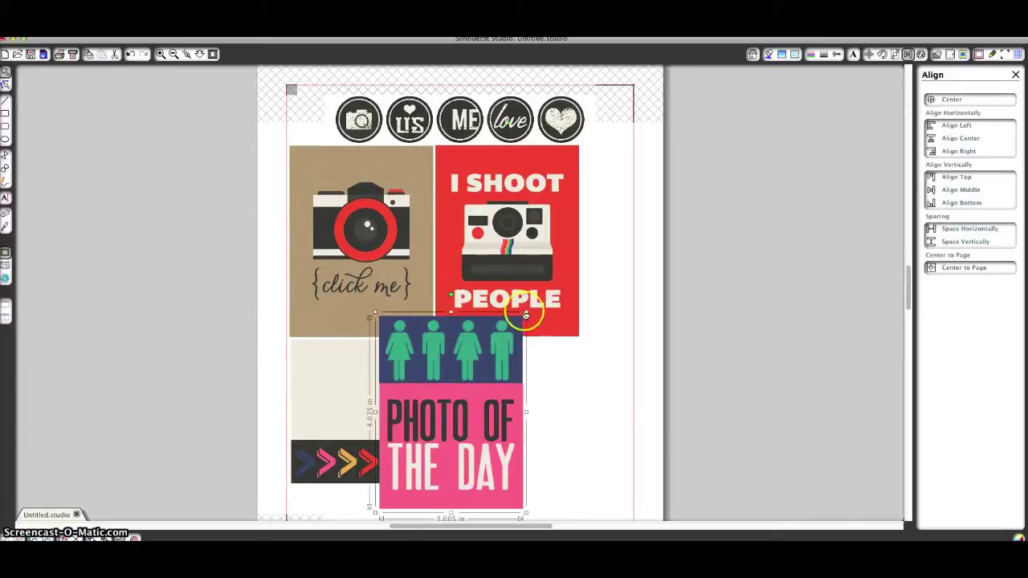
drag(525, 316, 526, 314)
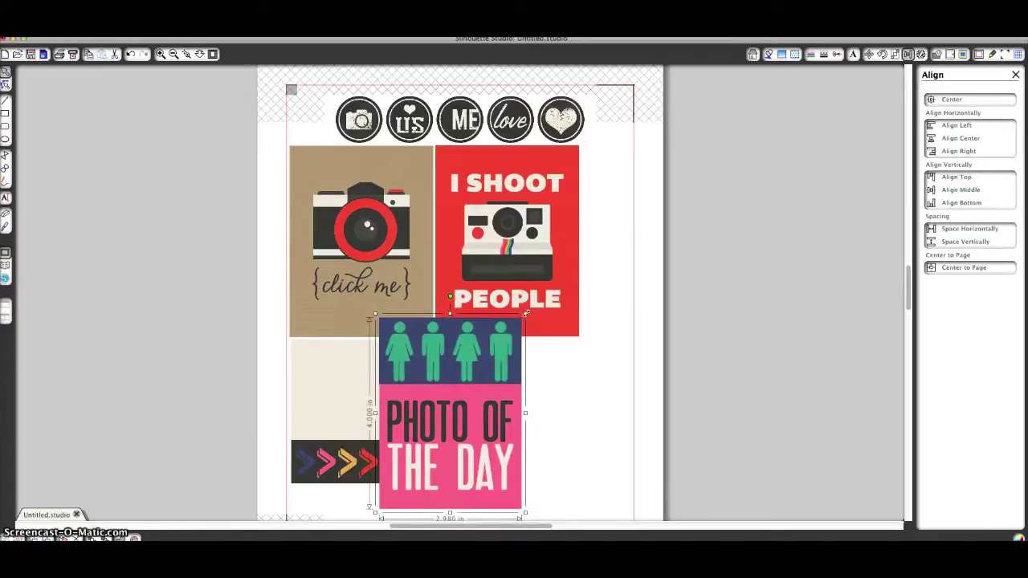
Rotate the "PHOTO OF THE DAY" card 90° clockwise and move it against the right edge of the "Oh Snap!" card.
click(450, 297)
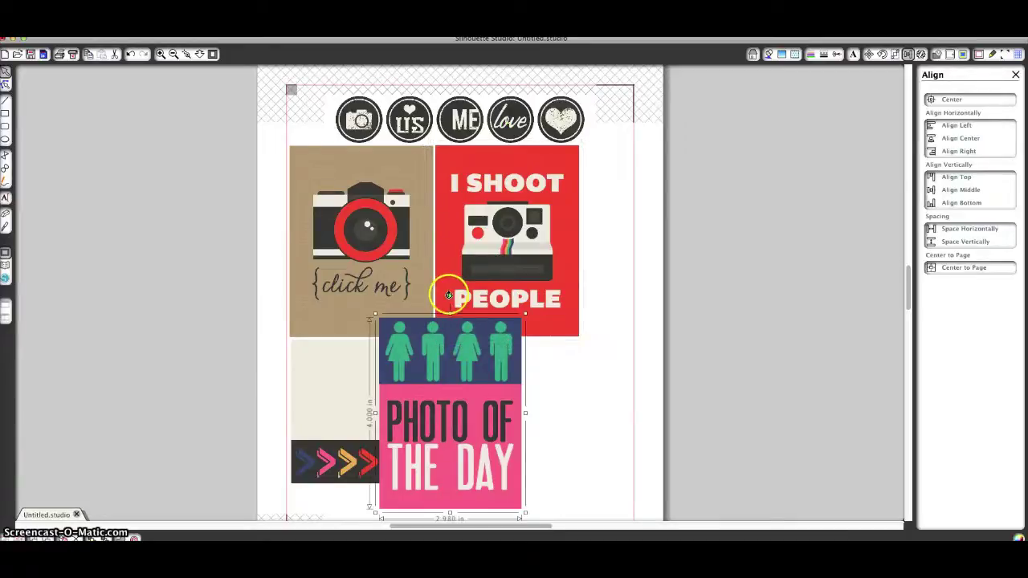
drag(451, 296, 565, 412)
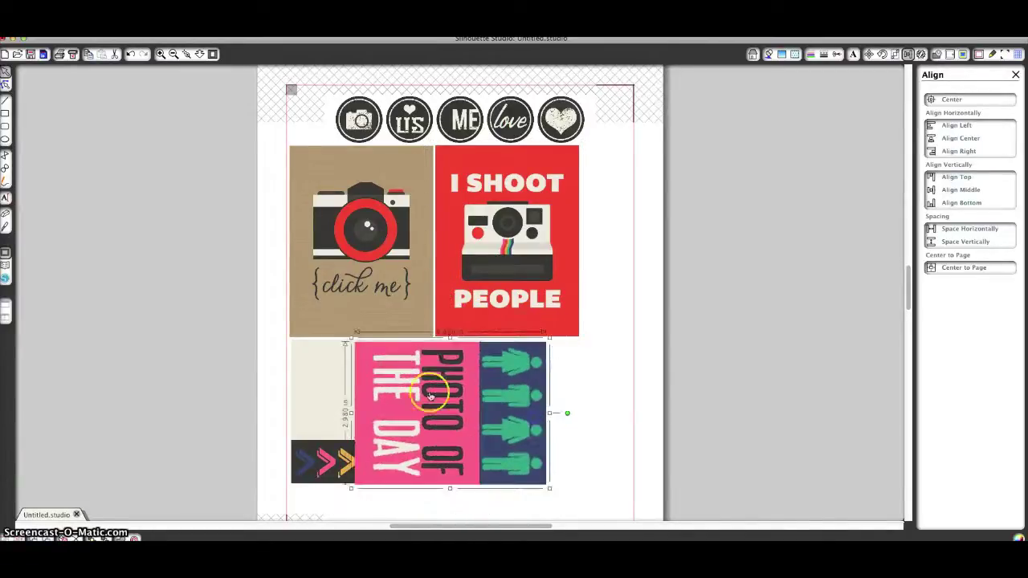
drag(447, 396, 560, 391)
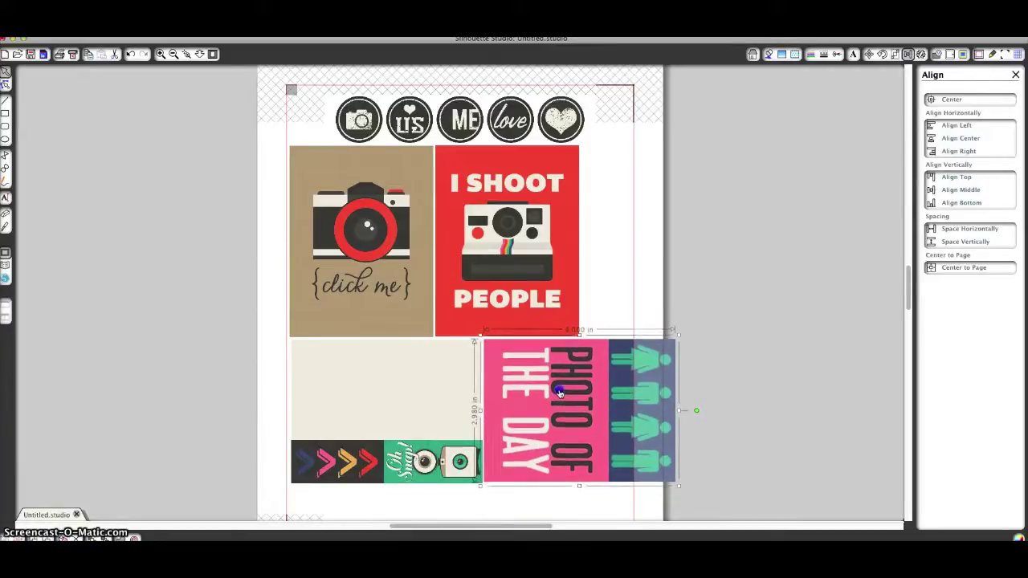
scroll(601, 345, down, 5)
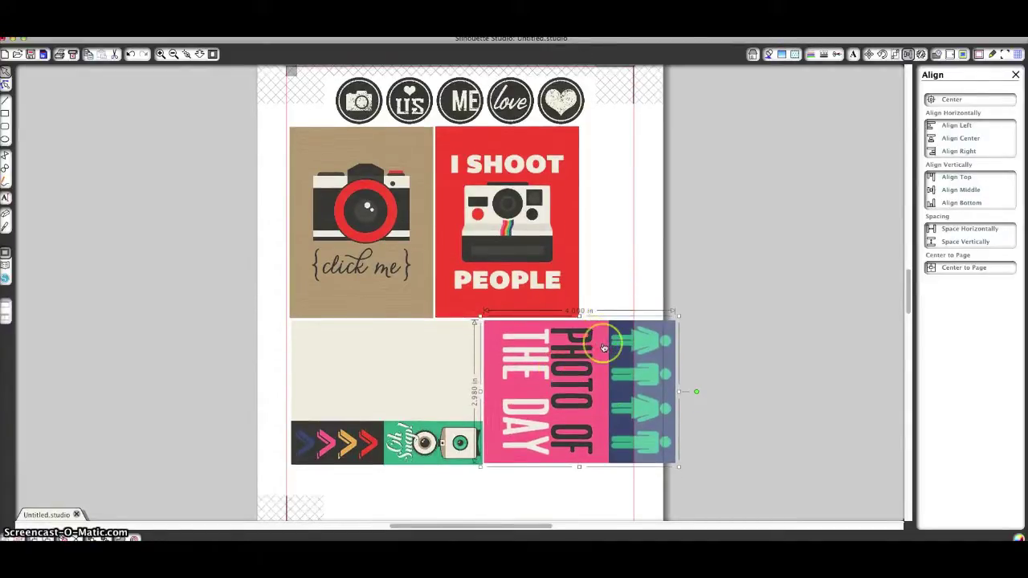
Rotate the "PHOTO OF THE DAY" card 90° counterclockwise and fit it beside the "Oh Snap!" card, inside the cut border.
scroll(603, 348, down, 1)
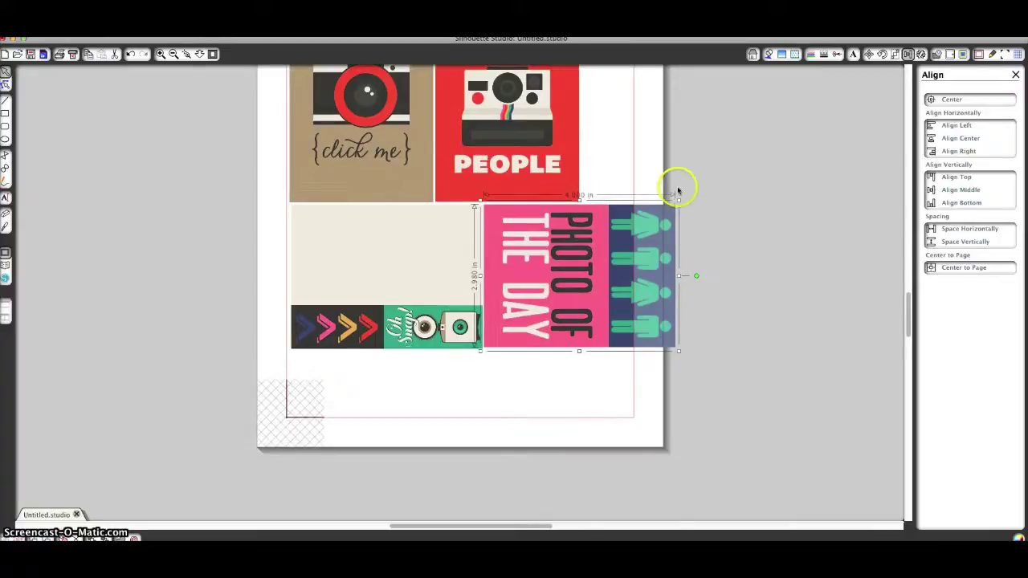
drag(701, 265, 576, 159)
drag(582, 236, 562, 268)
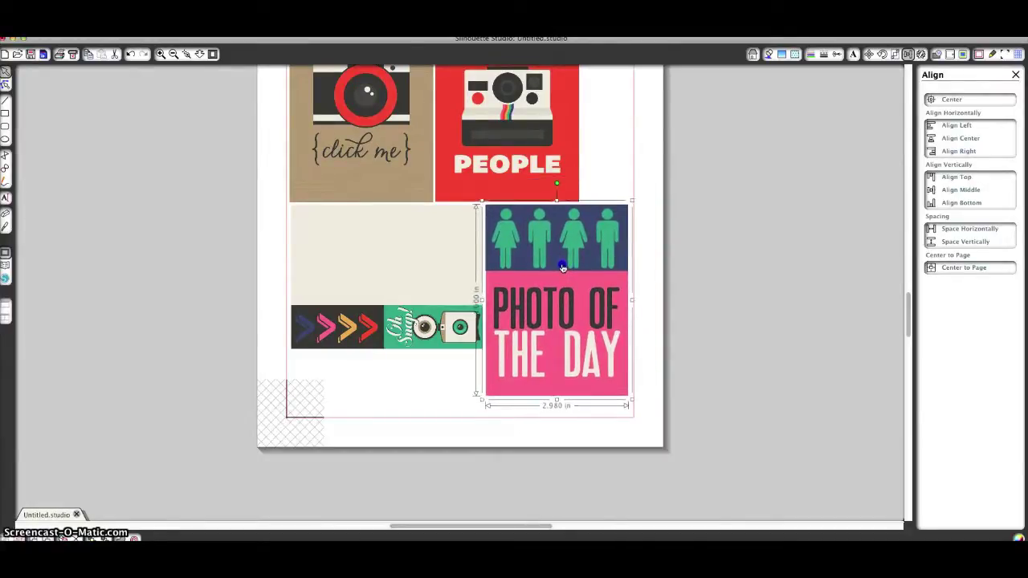
Add the "INSTA" card beside the red card and the "MOM'S GONNA SNAP!" card below it, scaling the latter to about 1.02 in wide.
scroll(610, 365, up, 5)
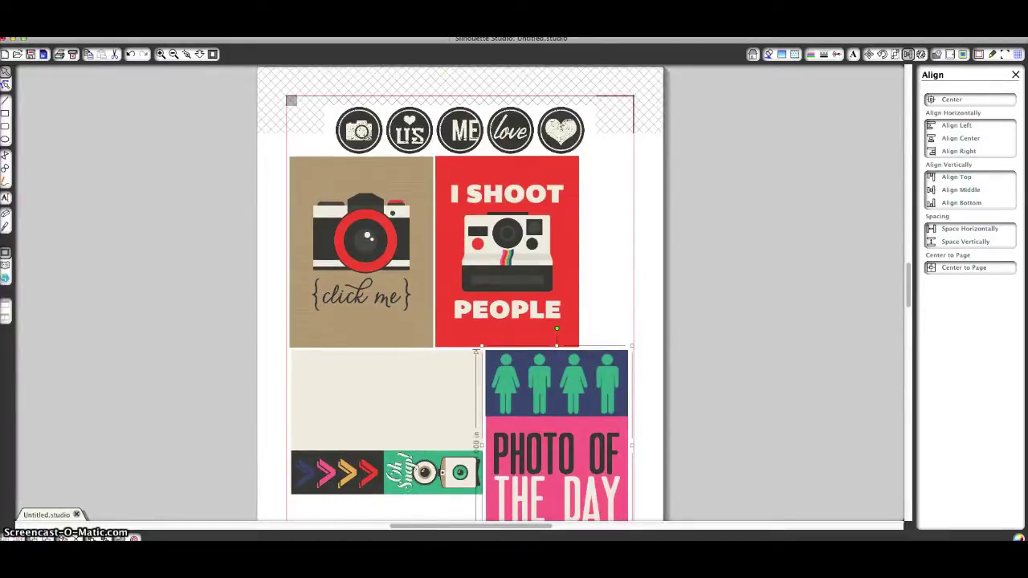
drag(97, 304, 610, 170)
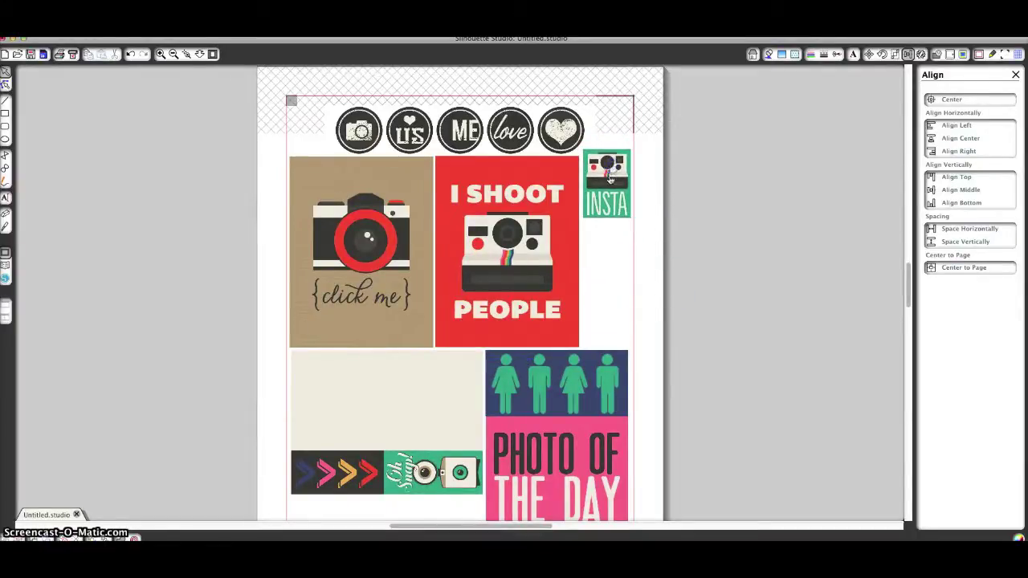
key(ctrl+v)
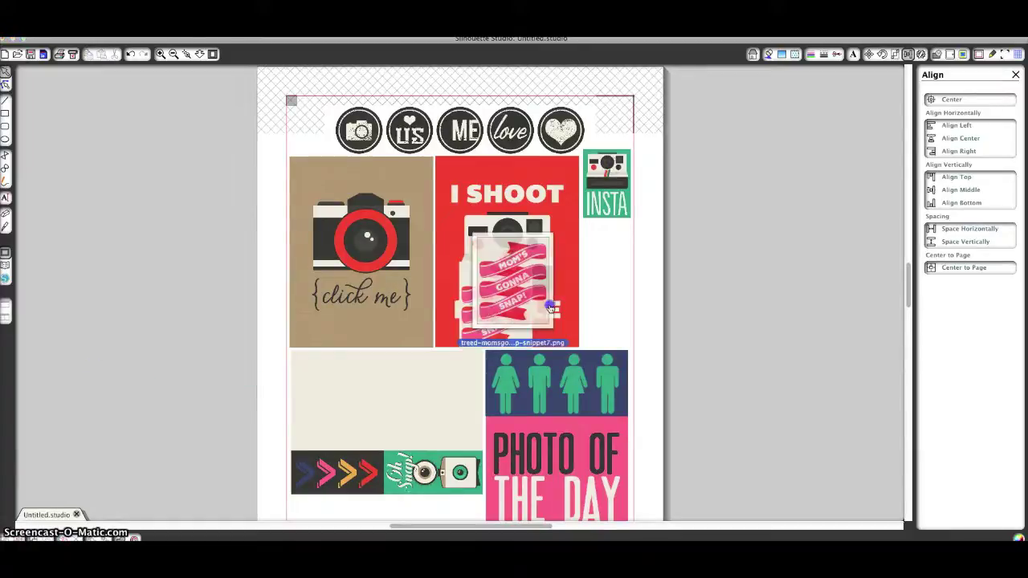
drag(513, 297, 596, 288)
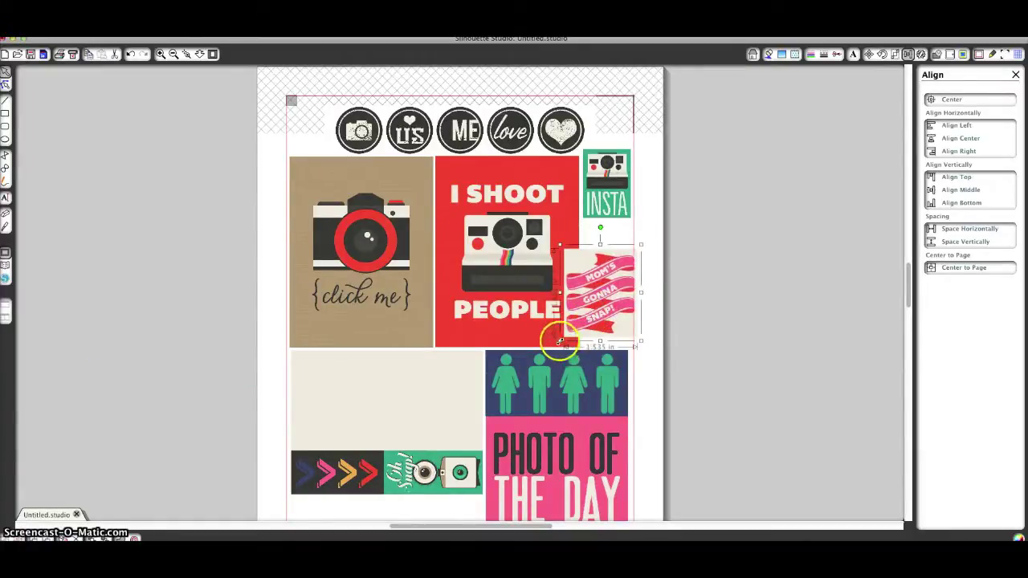
drag(560, 341, 584, 323)
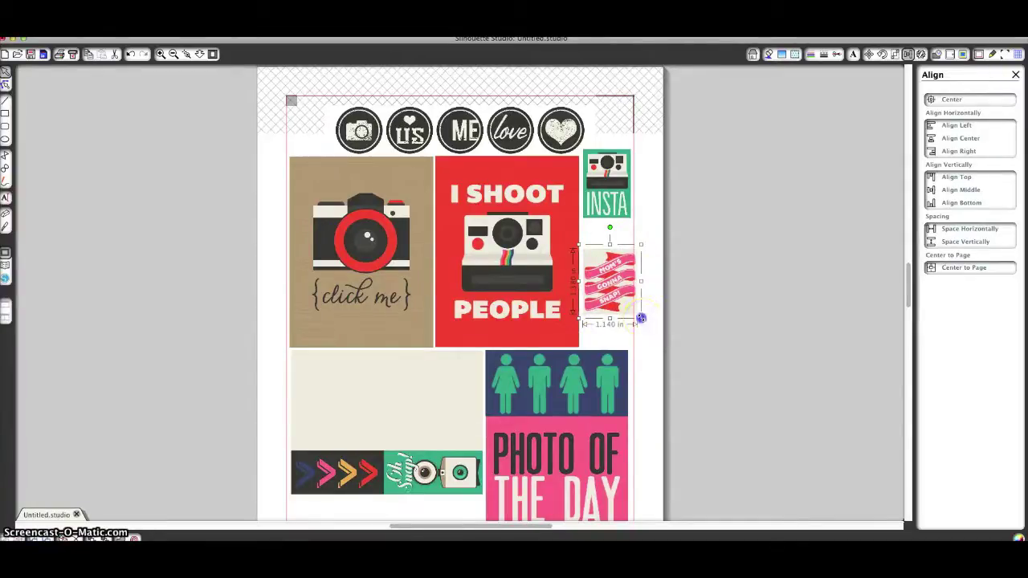
drag(640, 318, 615, 268)
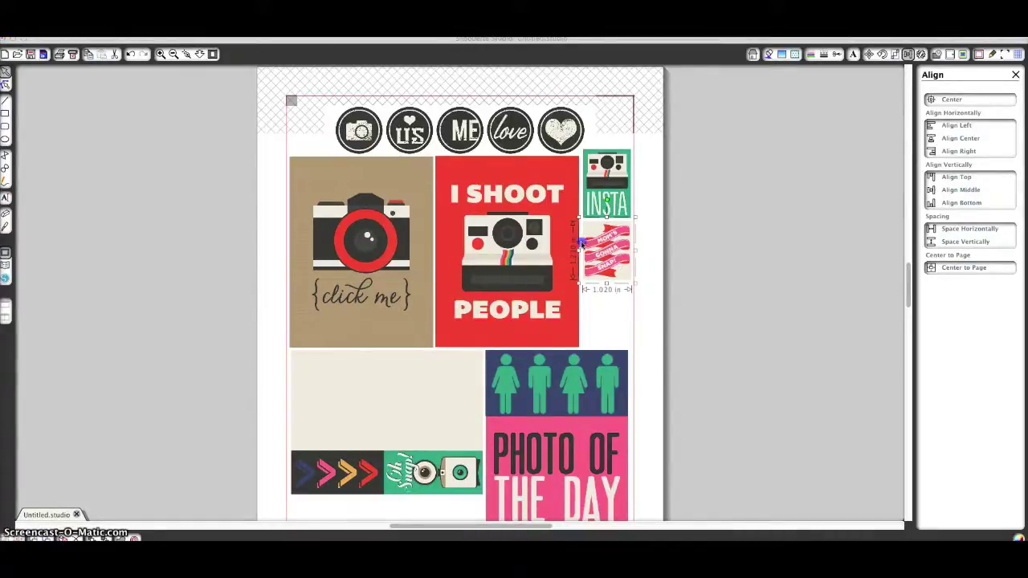
Add the "SAY CHEESE" card and scale it down to fit directly below the "MOM'S GONNA SNAP!" card, inside the cut border.
drag(581, 243, 616, 324)
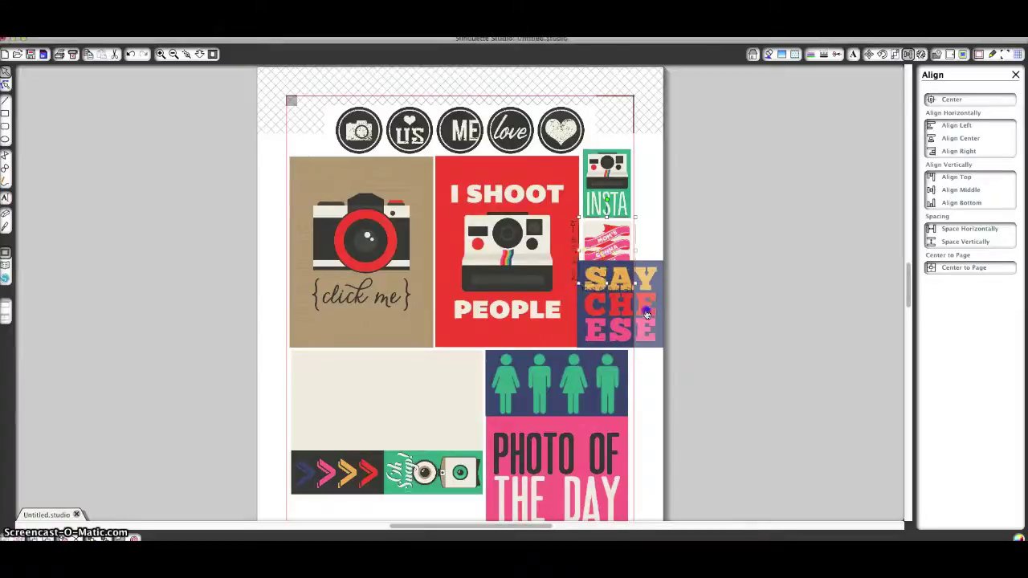
click(662, 268)
drag(666, 256, 633, 286)
click(572, 350)
drag(571, 350, 603, 320)
click(693, 328)
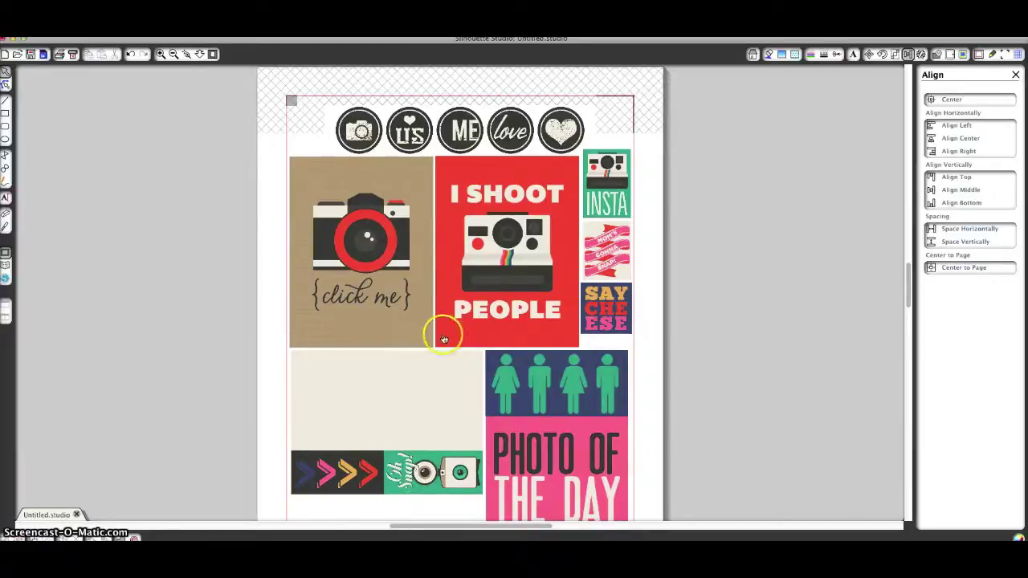
Add the Polaroid camera image below the "Oh Snap!" card, scale it to about 1.415 by 1.24 in, and nudge it toward the "PHOTO OF THE DAY" card.
scroll(443, 339, down, 3)
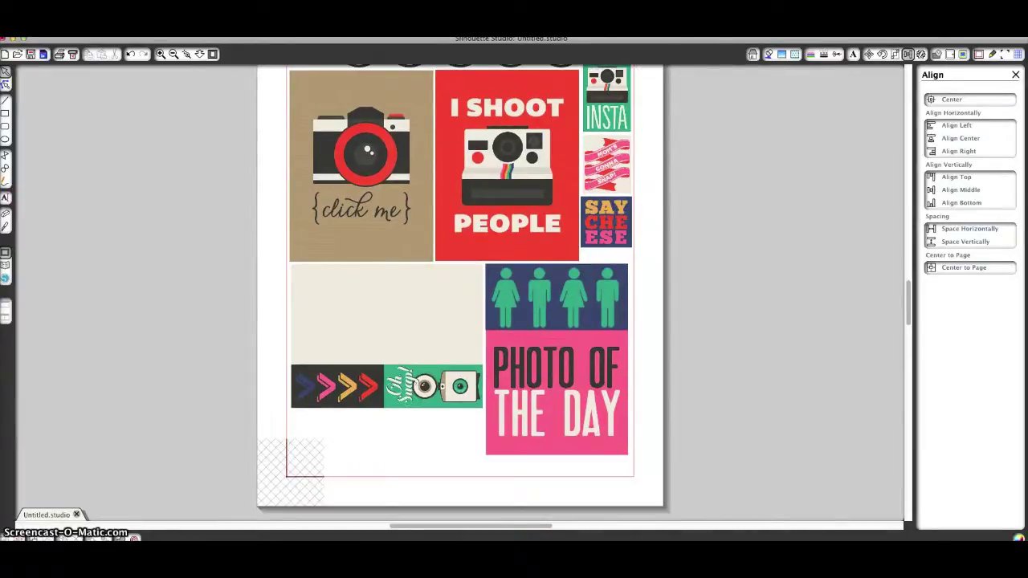
drag(186, 409, 453, 431)
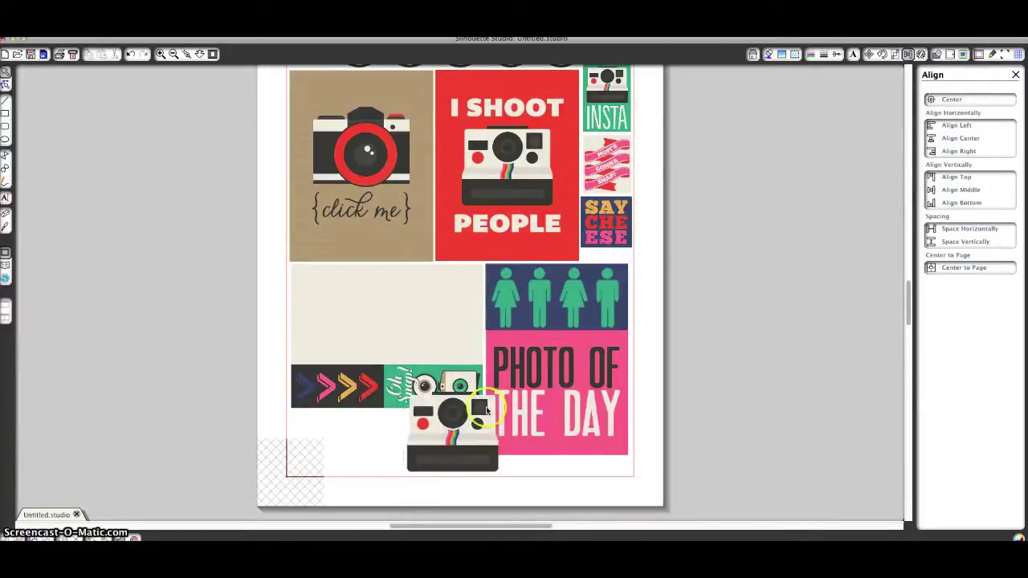
click(478, 408)
drag(499, 387, 480, 410)
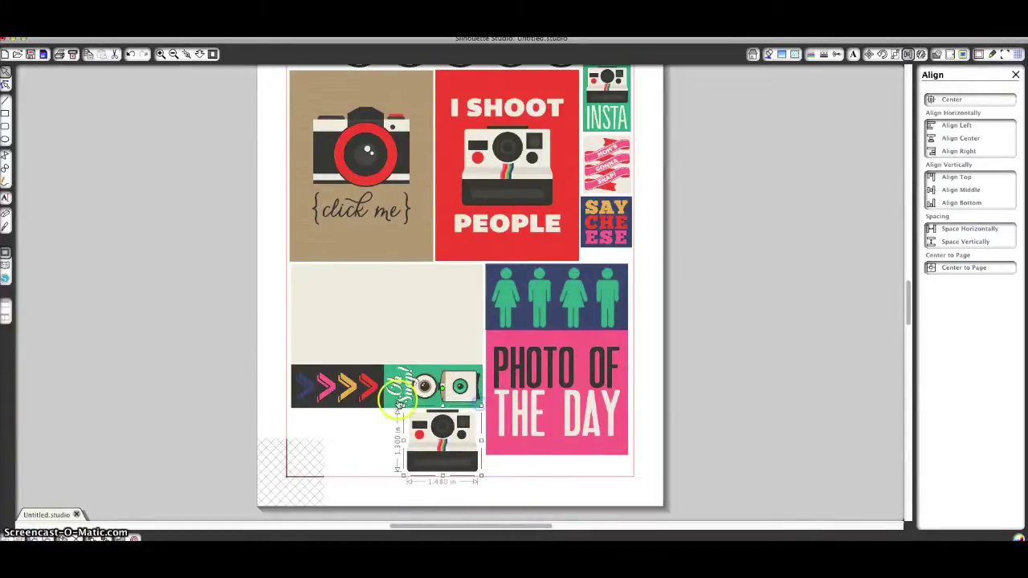
drag(403, 409, 406, 413)
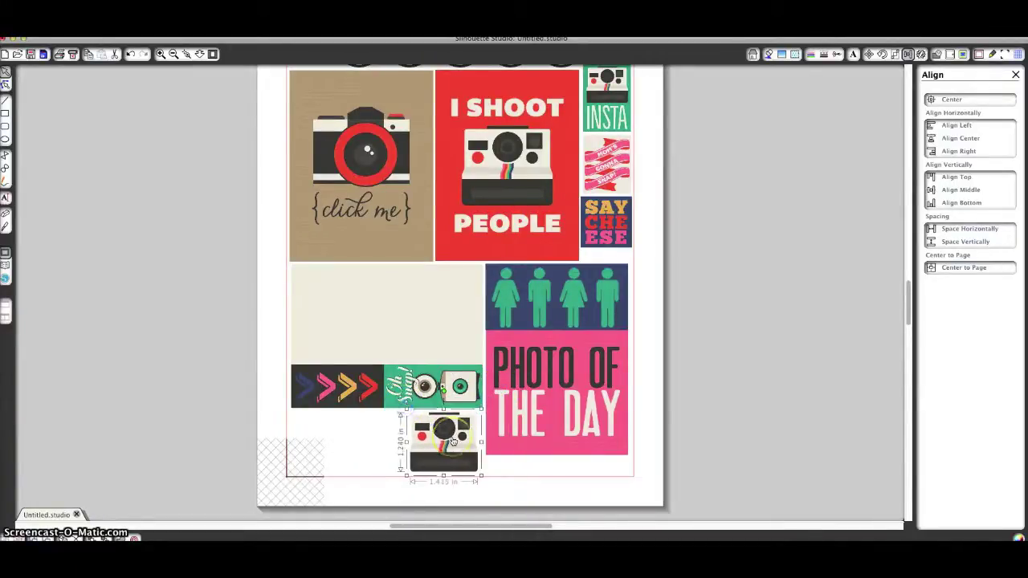
key(Right)
key(Right)
key(Right)
key(Right)
key(Right)
key(Right)
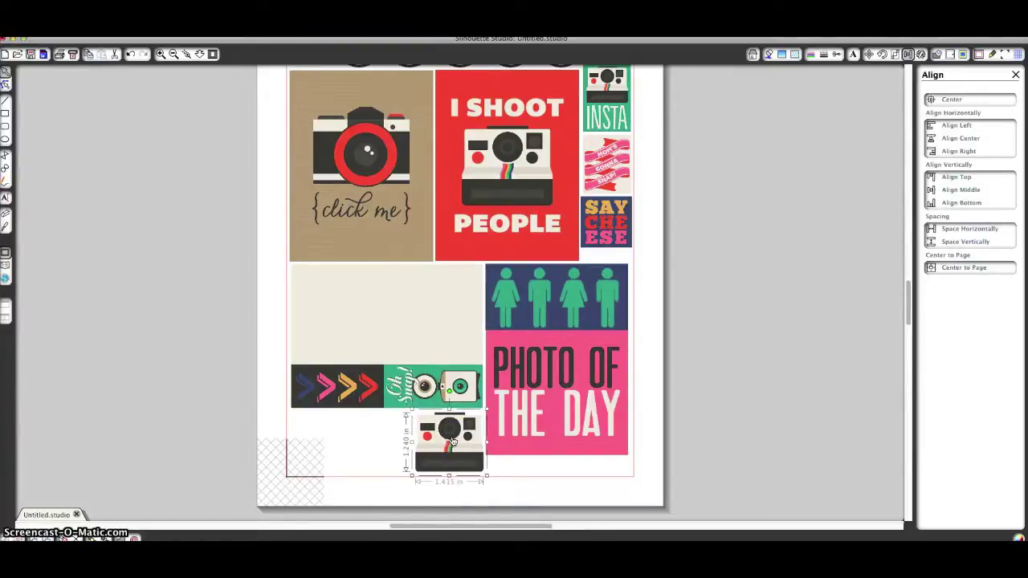
Add the red-lens camera image, scale it to about 1.48 in wide, and place it between the registration mark and the Polaroid camera.
drag(443, 371, 349, 437)
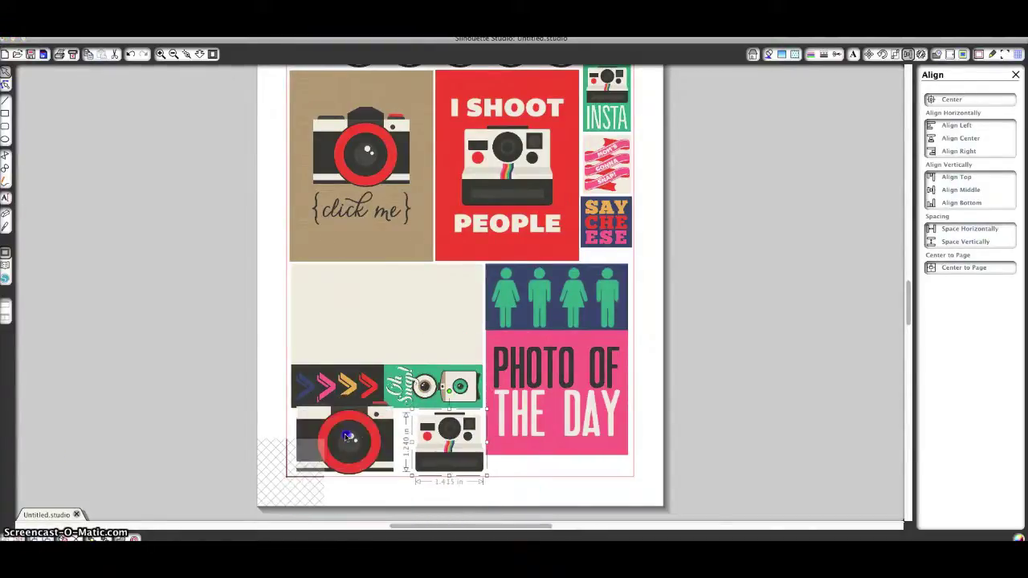
click(318, 415)
drag(293, 391, 326, 420)
drag(354, 438, 328, 407)
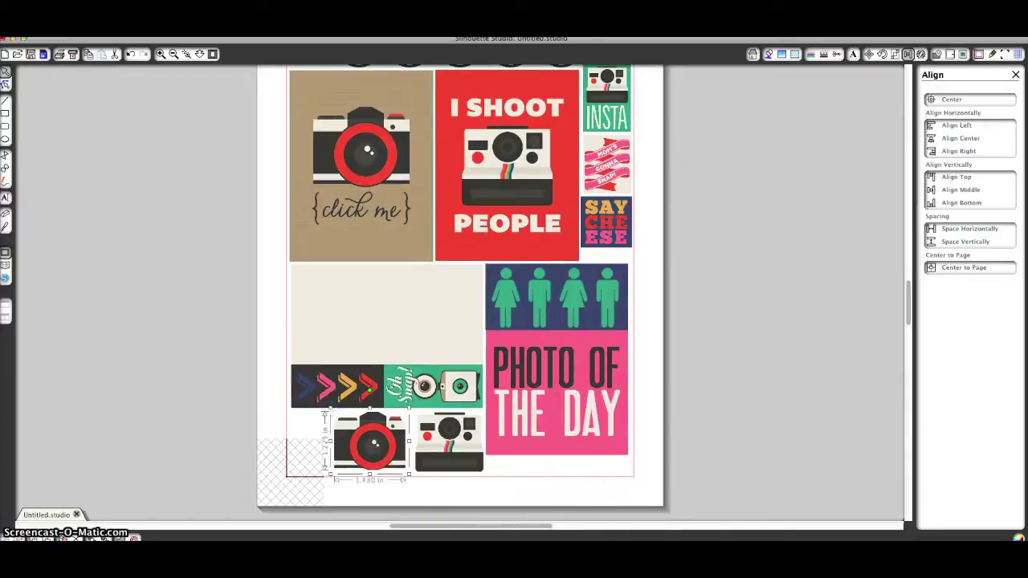
click(686, 403)
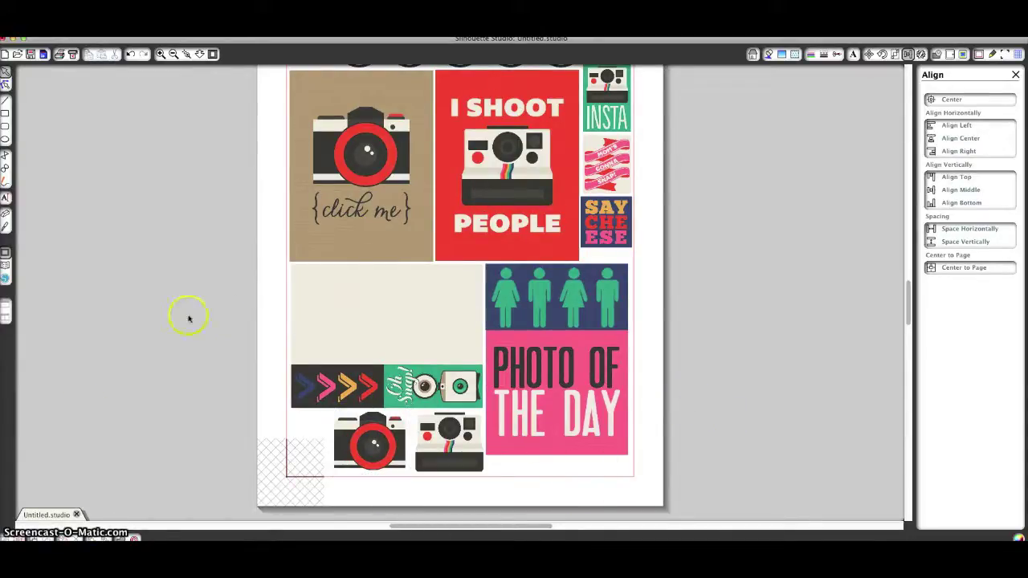
Define a trace area around all the circles, cards and camera images on the page.
scroll(718, 245, up, 4)
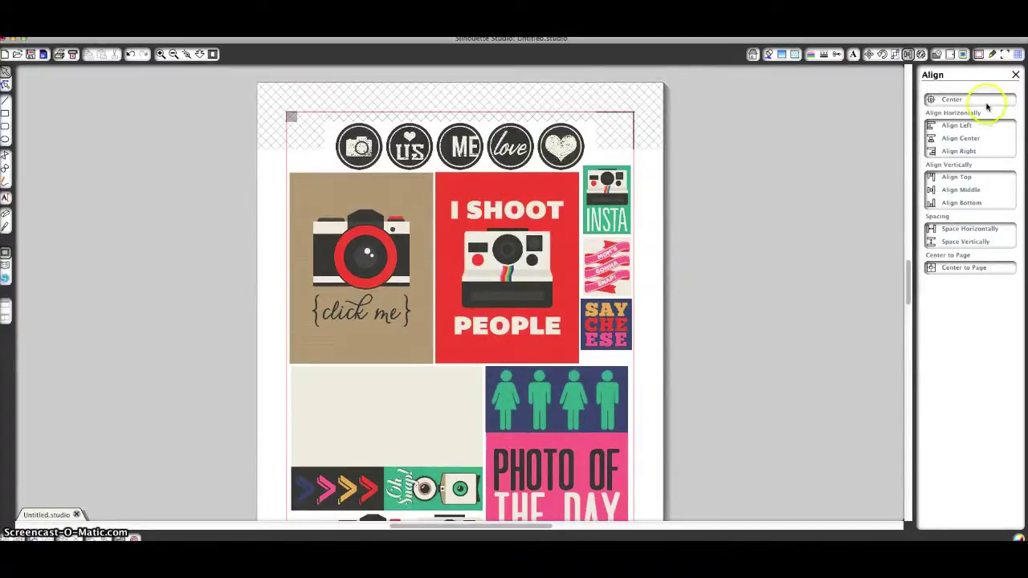
click(935, 54)
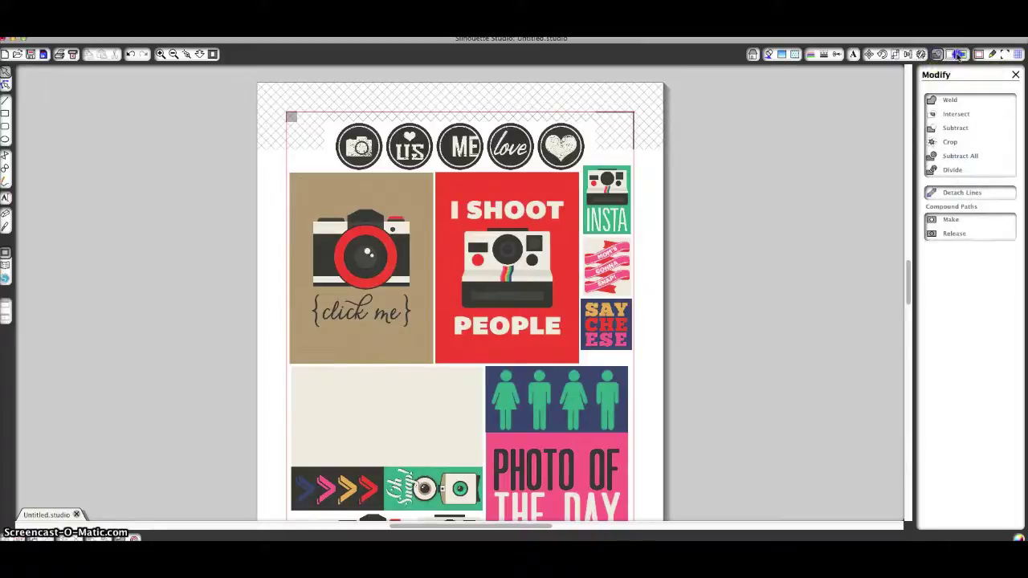
click(962, 54)
click(988, 96)
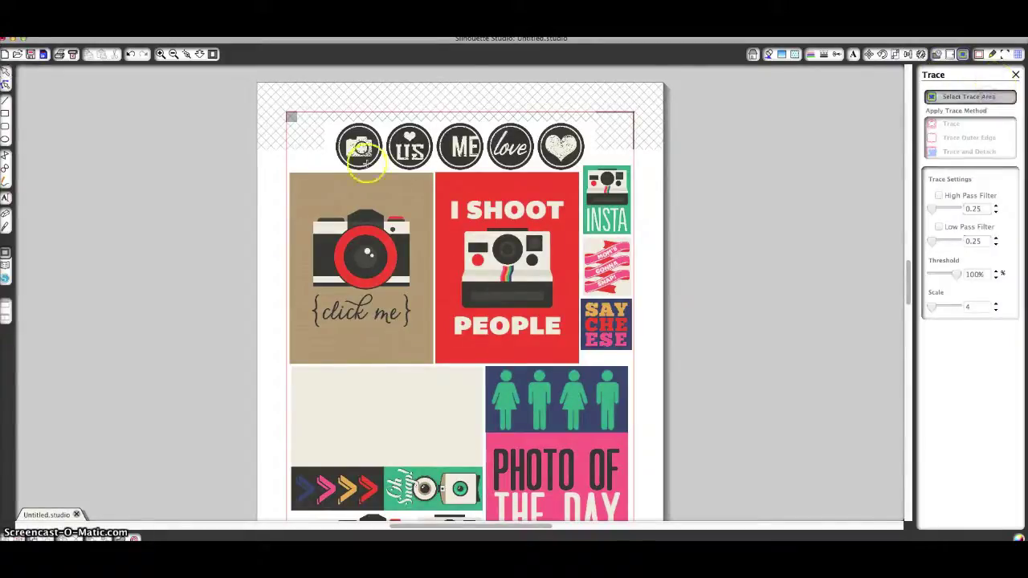
mouse_move(268, 119)
mouse_down()
mouse_move(778, 498)
mouse_move(672, 523)
mouse_move(645, 482)
mouse_up()
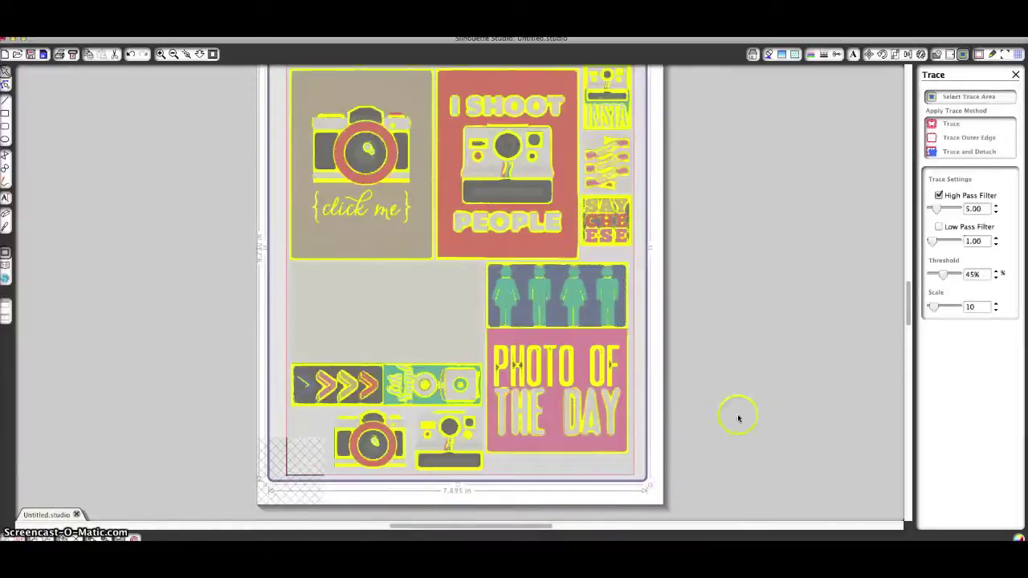
Trace the artwork with the High Pass Filter off and the threshold at 100%, and check the cut outlines.
scroll(750, 407, up, 5)
click(938, 195)
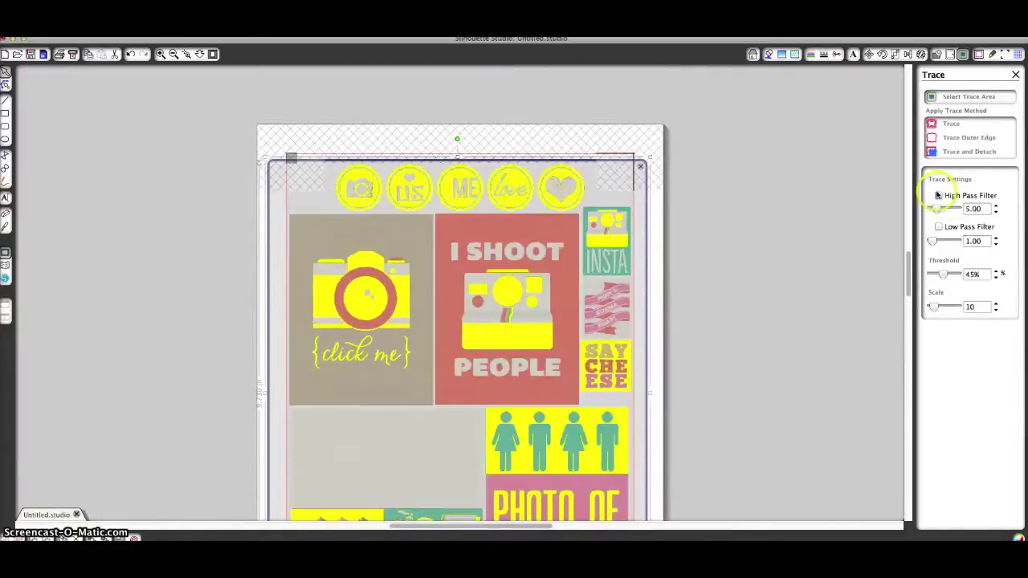
drag(944, 277, 957, 274)
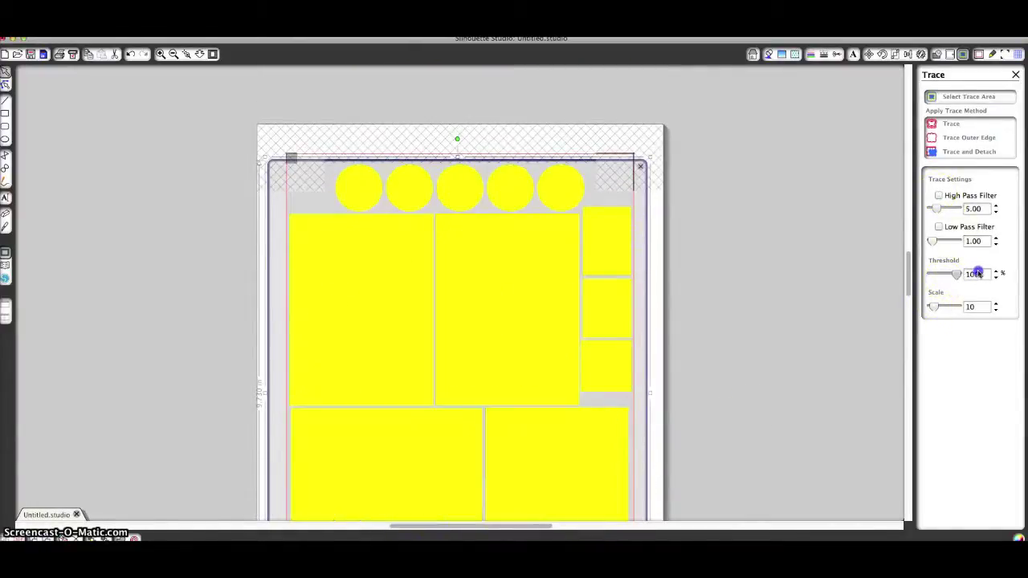
scroll(735, 273, down, 3)
scroll(736, 273, down, 3)
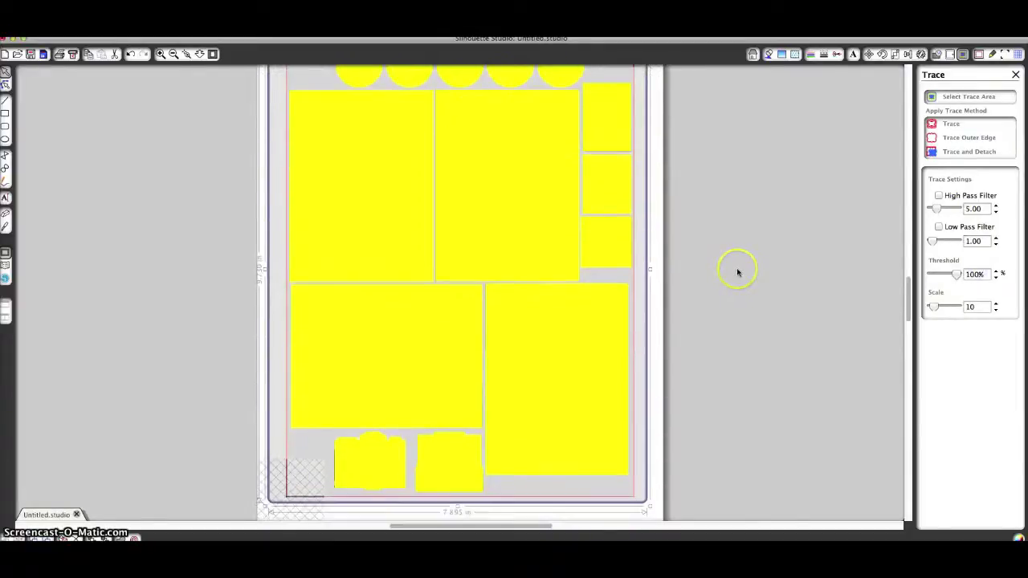
scroll(702, 246, up, 3)
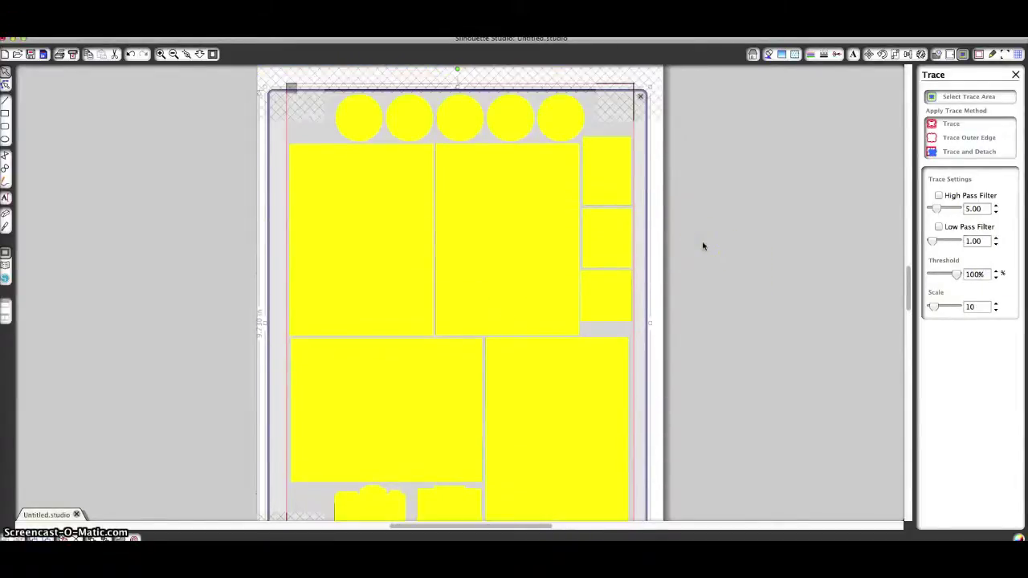
click(948, 126)
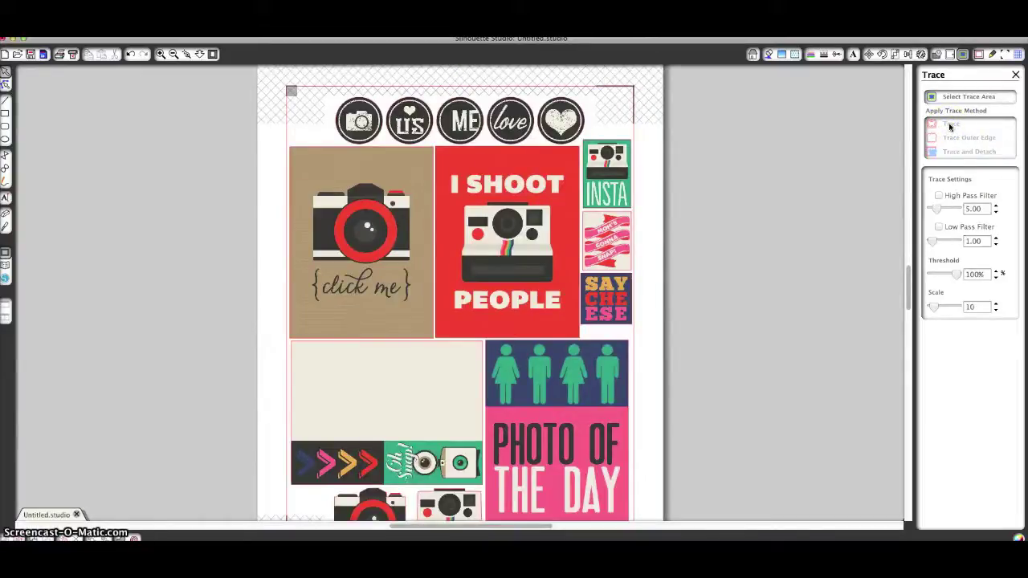
scroll(756, 229, down, 4)
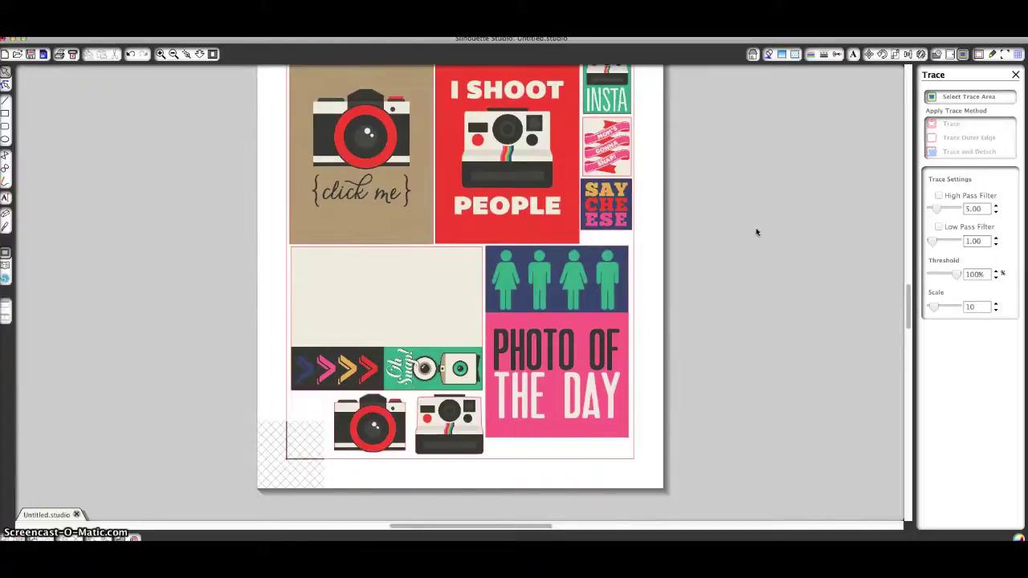
scroll(756, 232, up, 5)
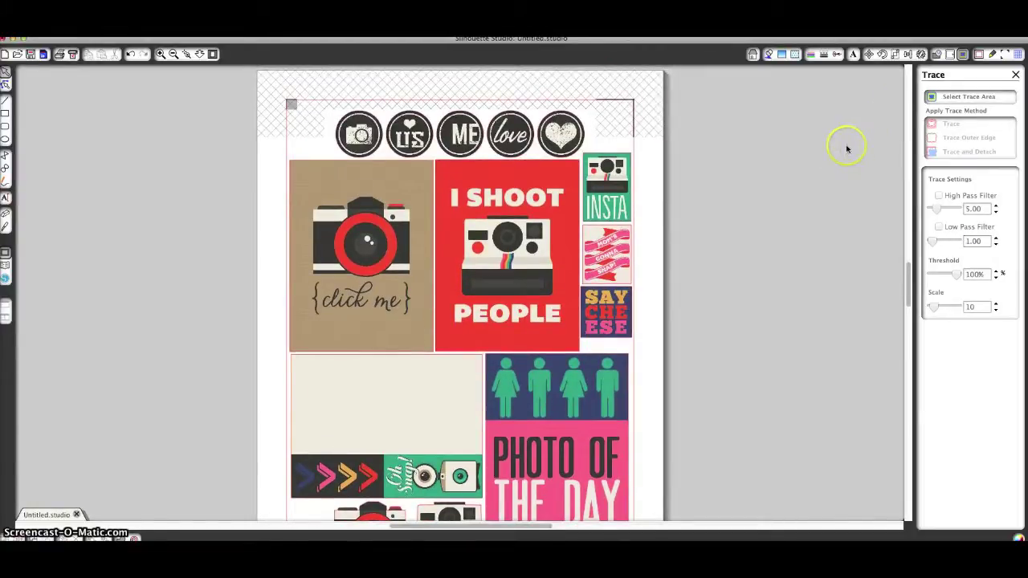
Start printing the page with the "Full Page Cardstock" preset and set the borderless expansion to Min.
click(61, 56)
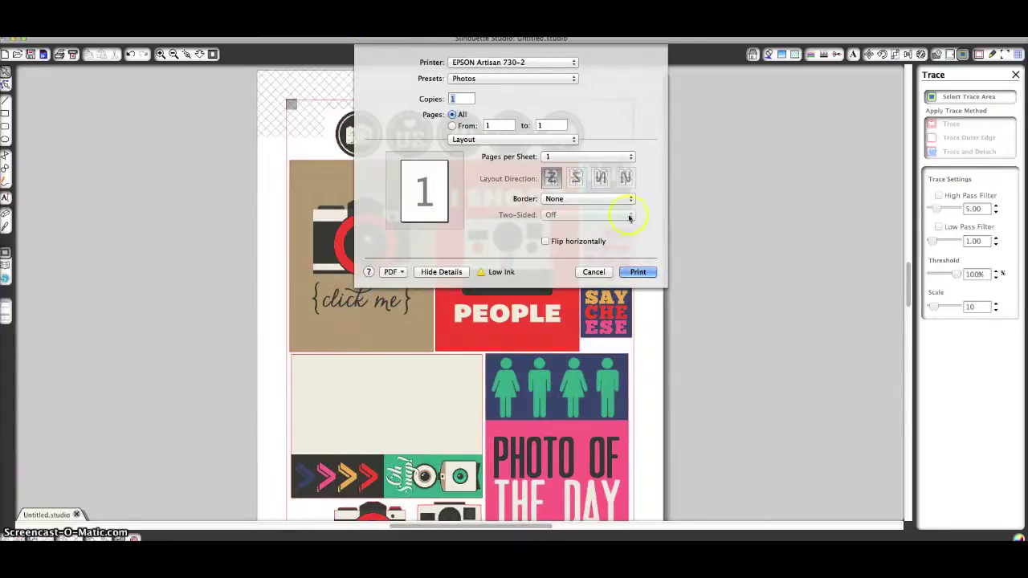
click(536, 80)
click(532, 80)
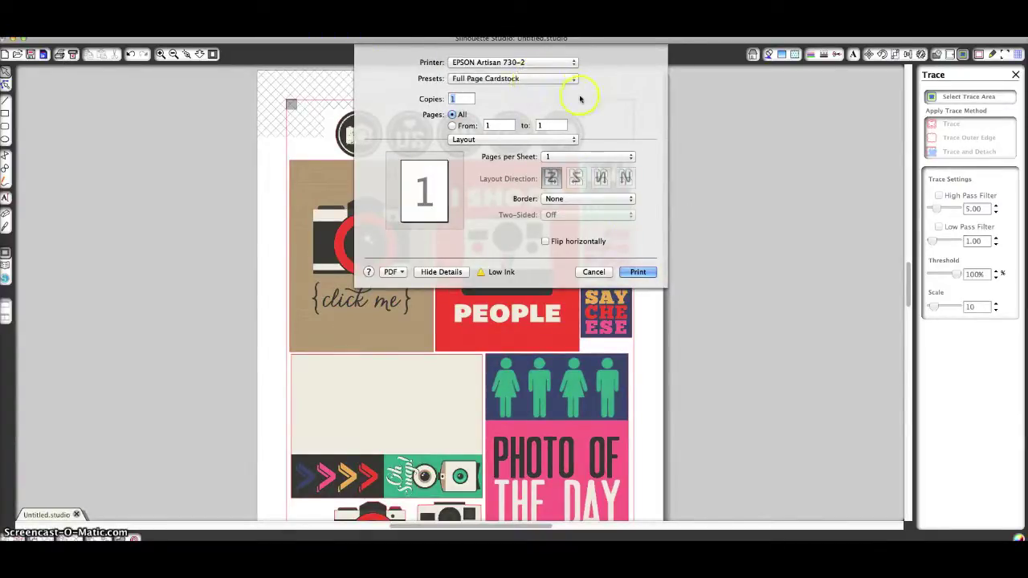
click(547, 139)
click(634, 150)
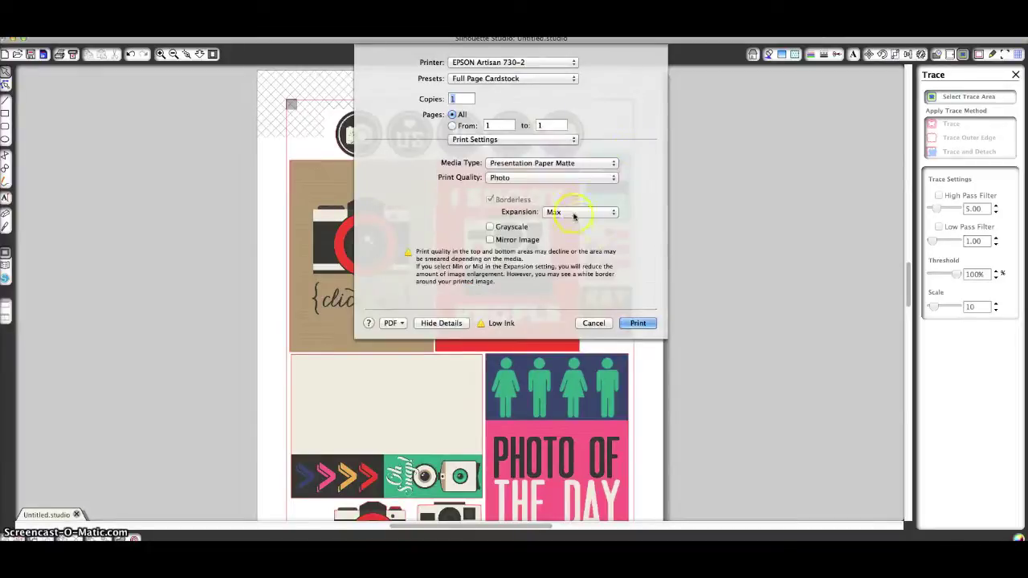
click(576, 214)
click(572, 194)
Return to the Layout print settings, keeping the "Full Page Cardstock" preset, and print the page.
click(511, 81)
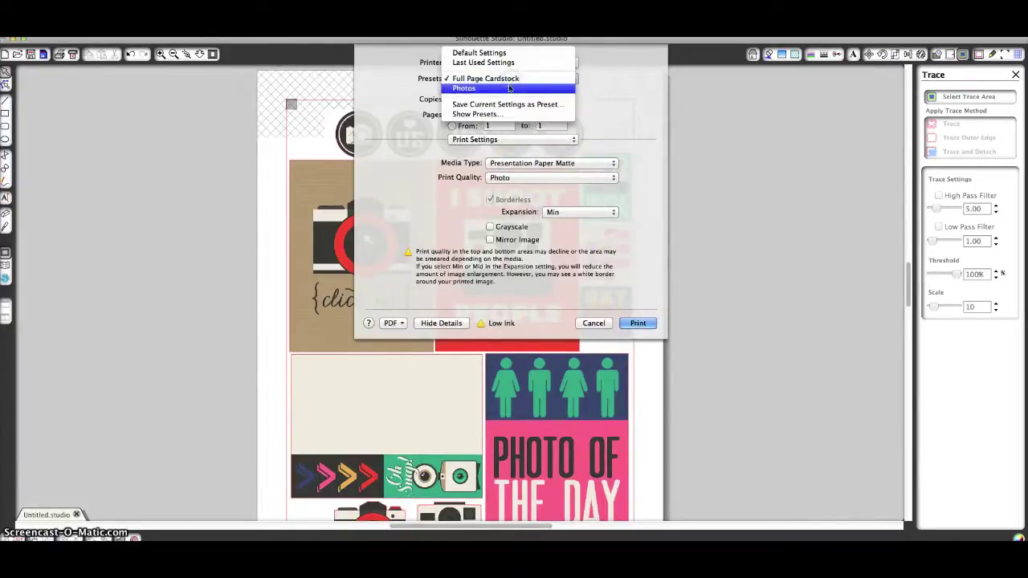
click(650, 126)
click(511, 139)
click(508, 94)
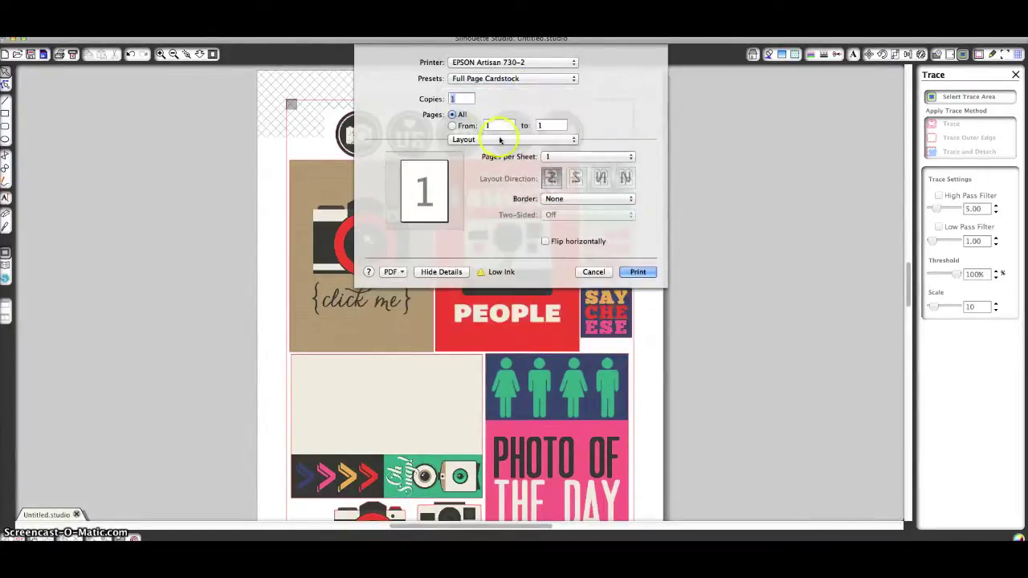
click(501, 138)
click(631, 271)
click(636, 273)
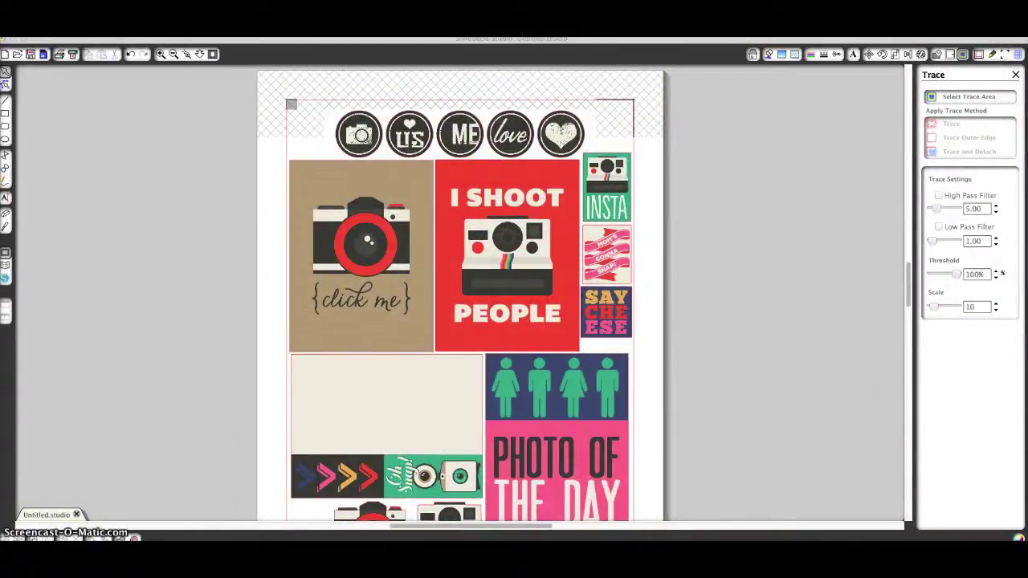
Send the page to the Silhouette cutter, skipping the printing stage, and continue past the mat-loading instructions.
click(73, 53)
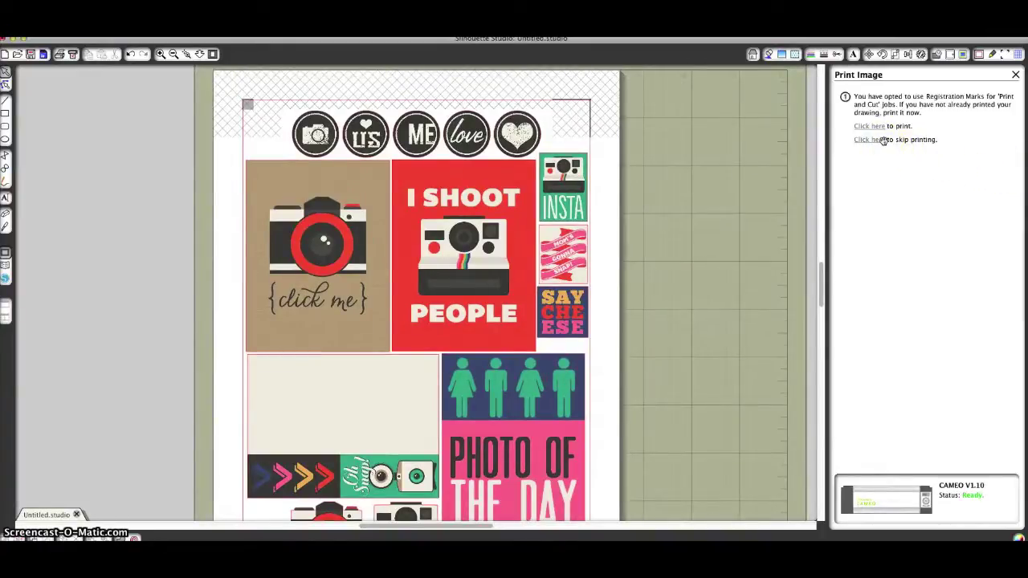
click(882, 141)
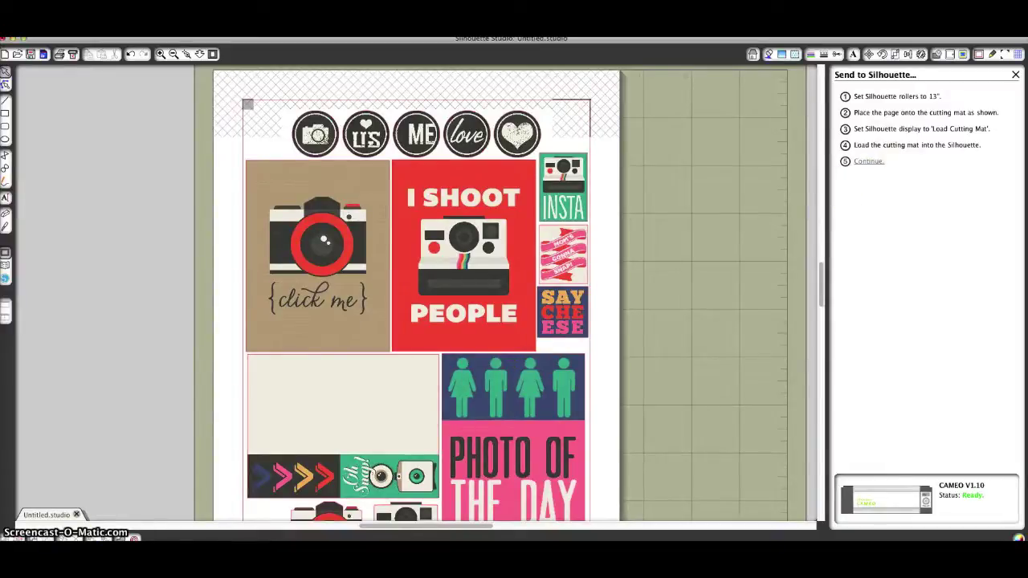
click(867, 161)
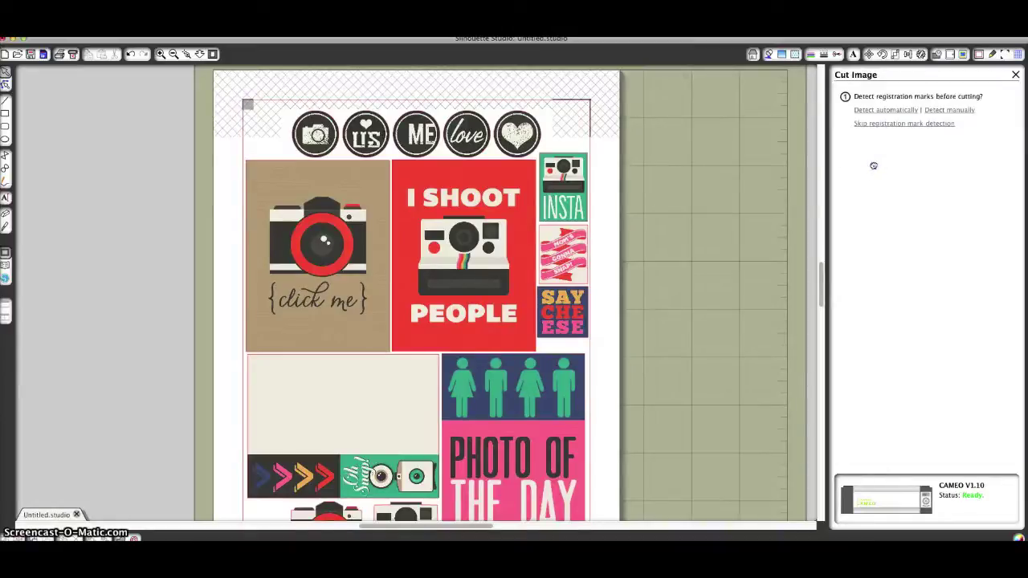
Detect the registration marks automatically and start cutting the traced artwork with the current Cardstock settings.
click(901, 110)
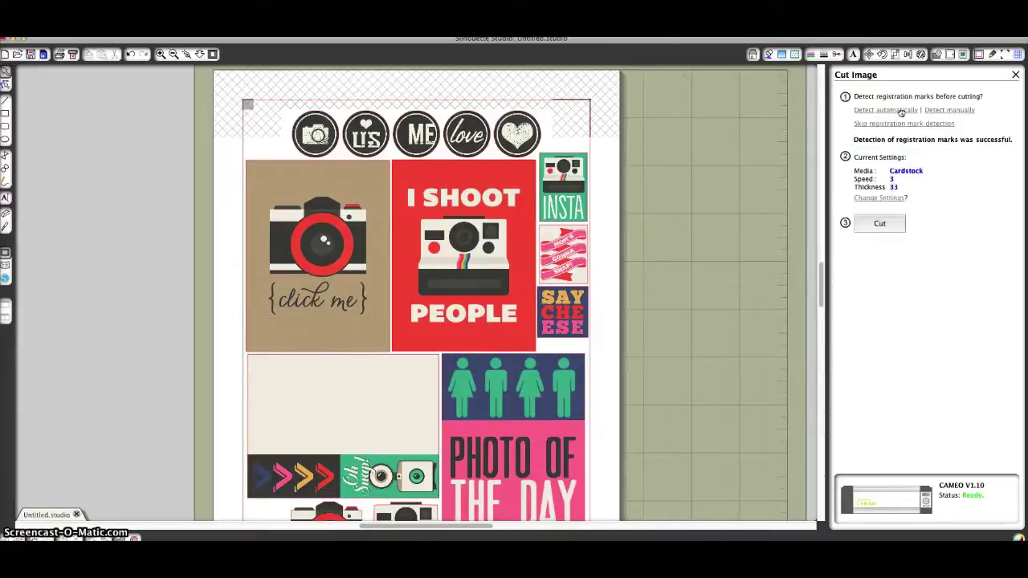
click(888, 223)
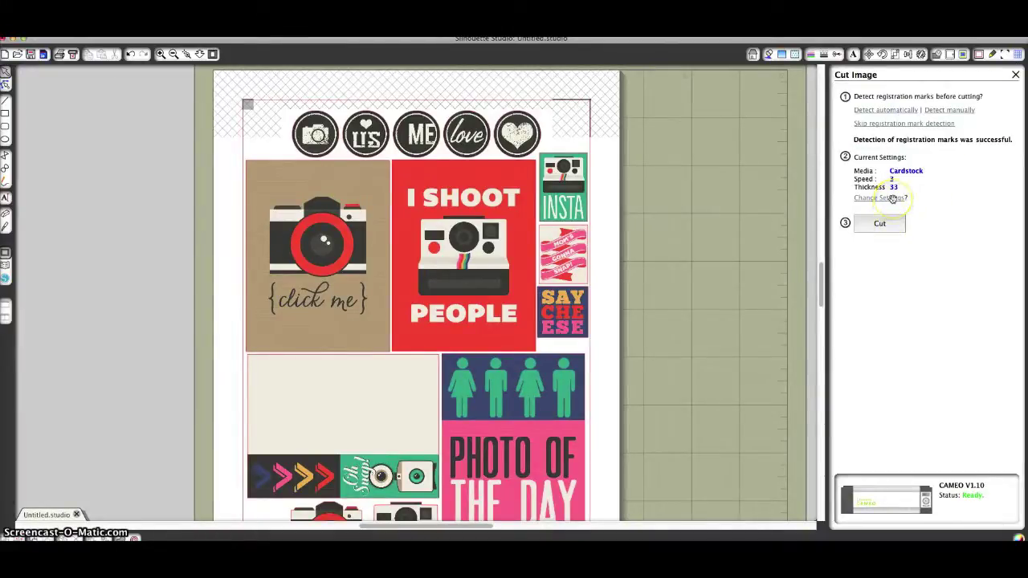
click(888, 224)
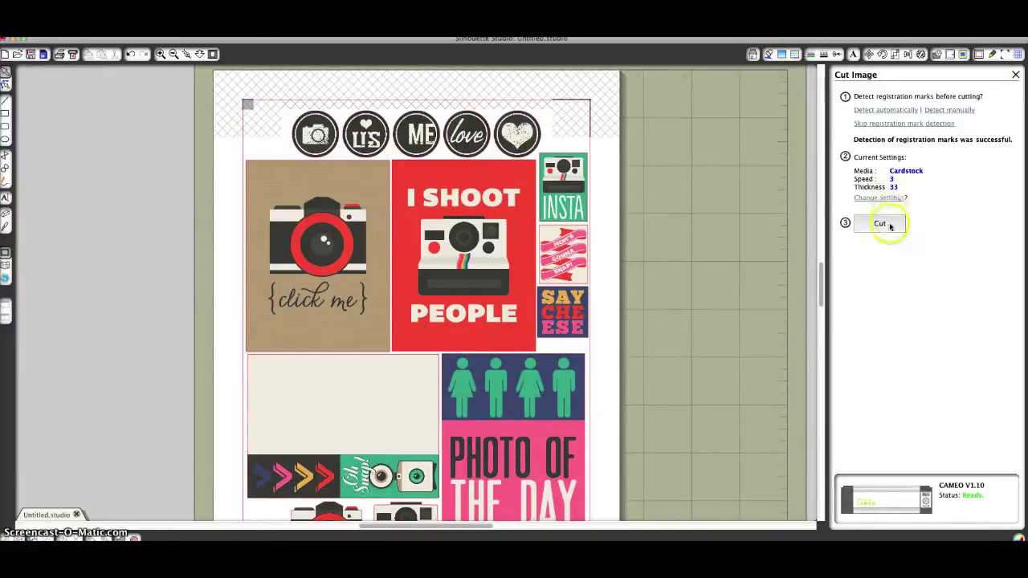